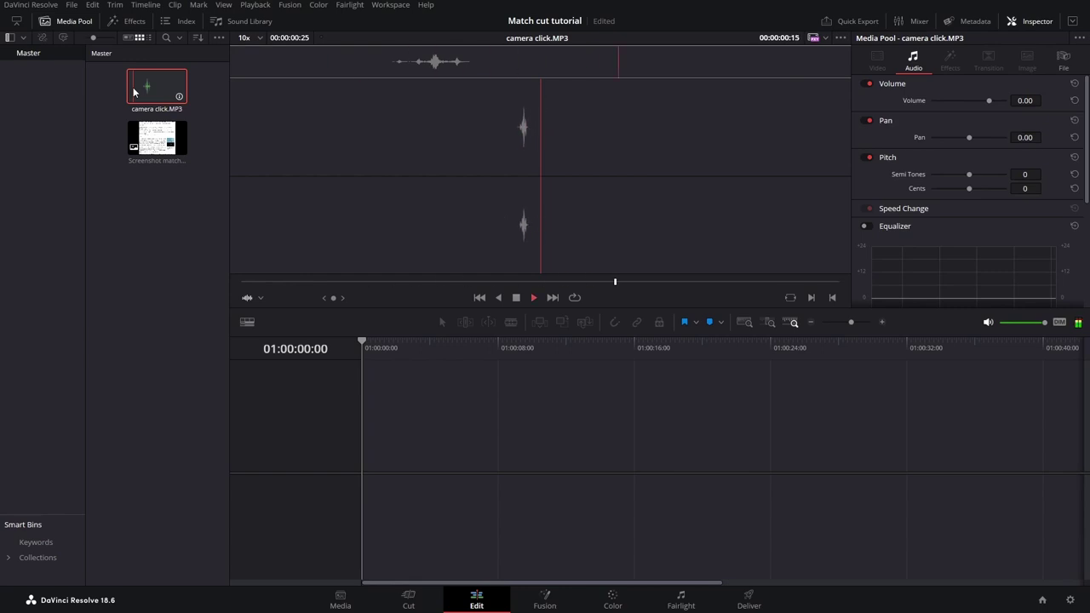
- Start a new timeline by placing camera click.MP3 on Audio 1
{"action": "left_click", "coordinate": [146, 149]}
{"action": "left_click", "coordinate": [384, 390]}
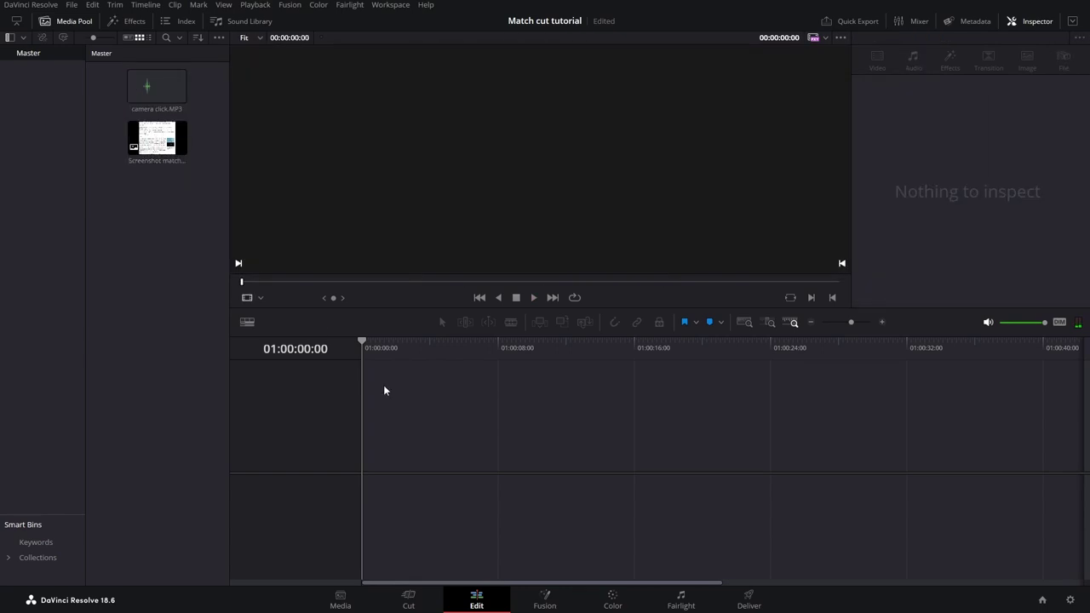
{"action": "left_click", "coordinate": [149, 139]}
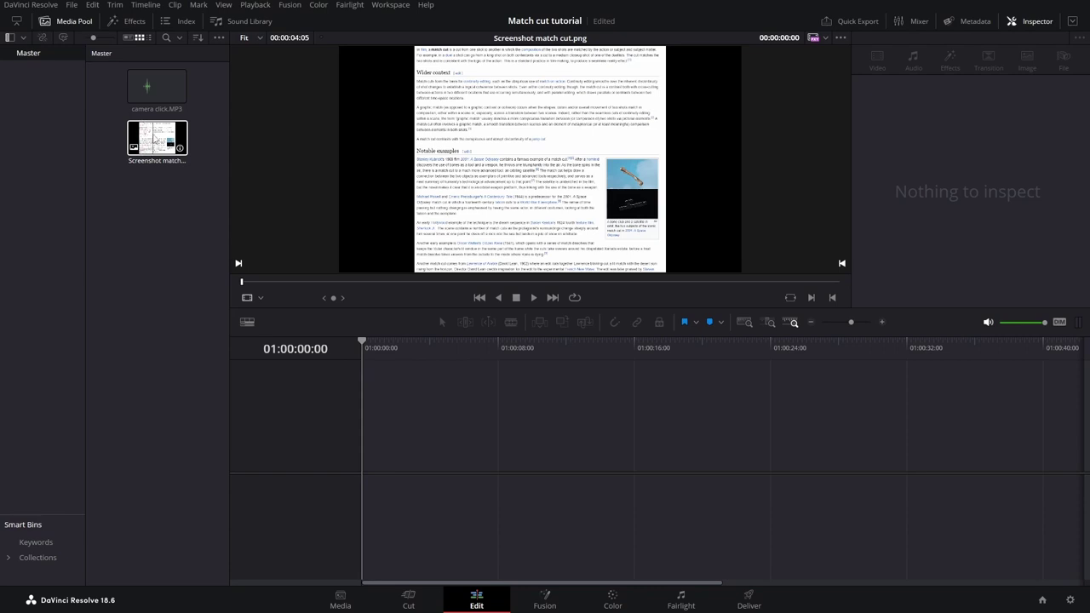
{"action": "left_click", "coordinate": [157, 86]}
{"action": "left_click_drag", "start_coordinate": [177, 96], "coordinate": [379, 474]}
- Add copies of the click along Audio 1 at shrinking gaps and play them back
{"action": "scroll", "coordinate": [383, 477], "scroll_direction": "up", "scroll_amount": 3}
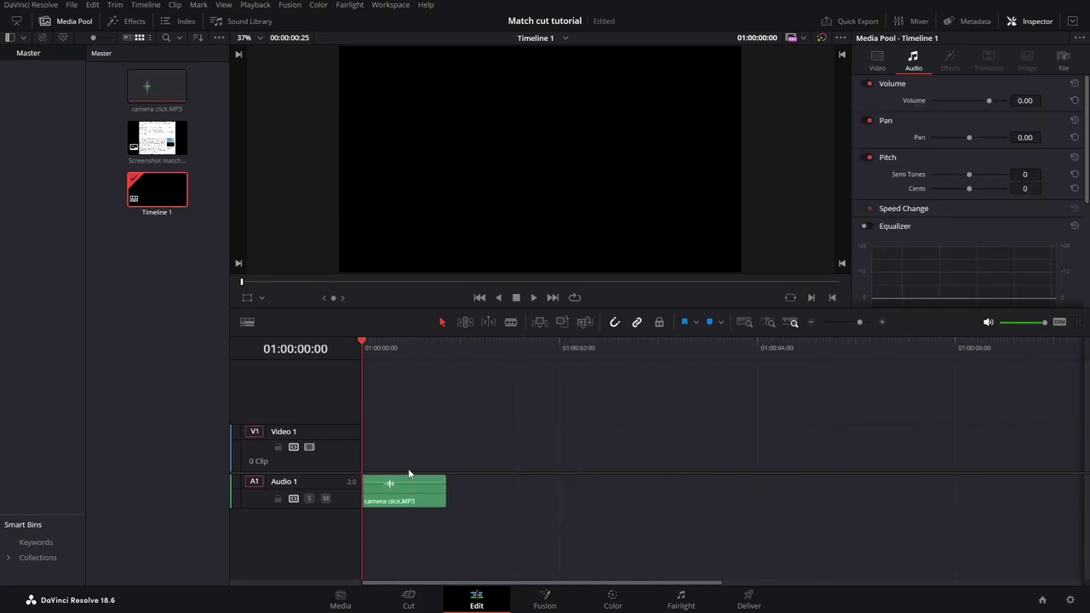
{"action": "left_click_drag", "start_coordinate": [410, 502], "coordinate": [555, 501]}
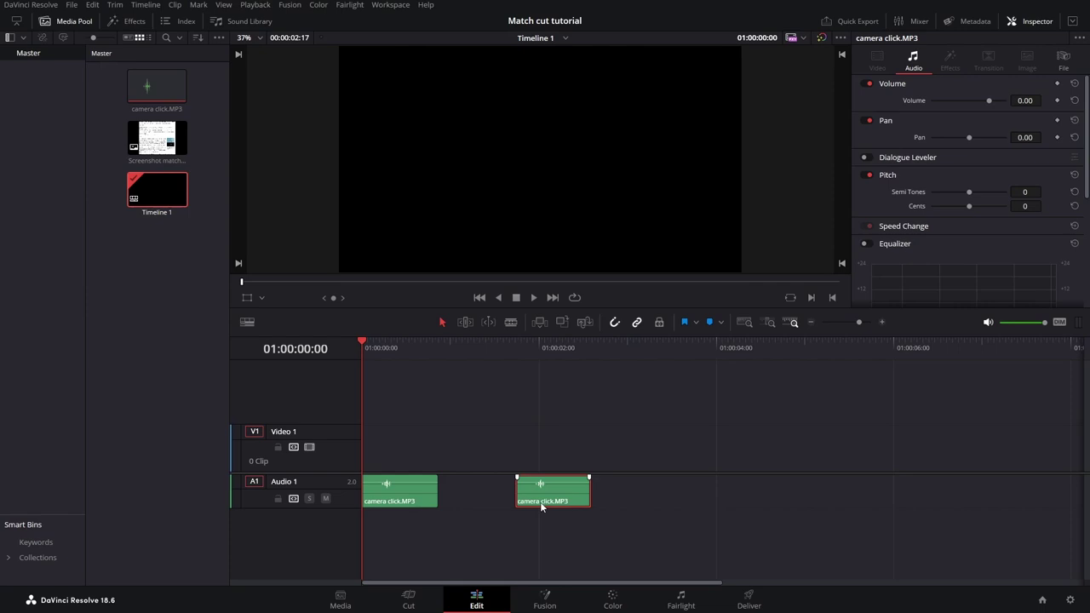
{"action": "left_click_drag", "start_coordinate": [538, 503], "coordinate": [663, 501]}
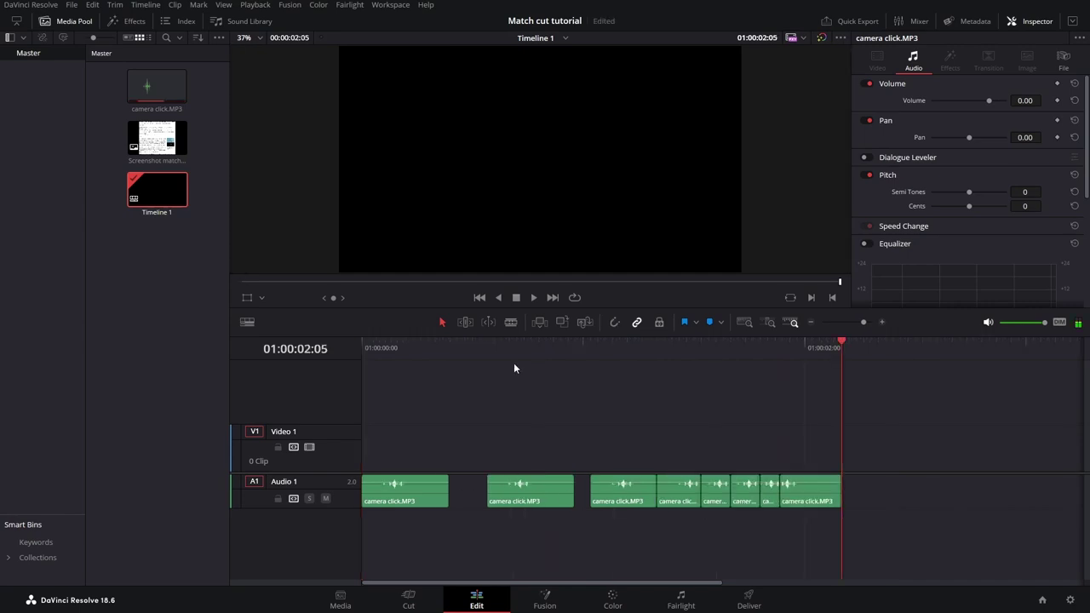
{"action": "left_click_drag", "start_coordinate": [451, 350], "coordinate": [368, 518]}
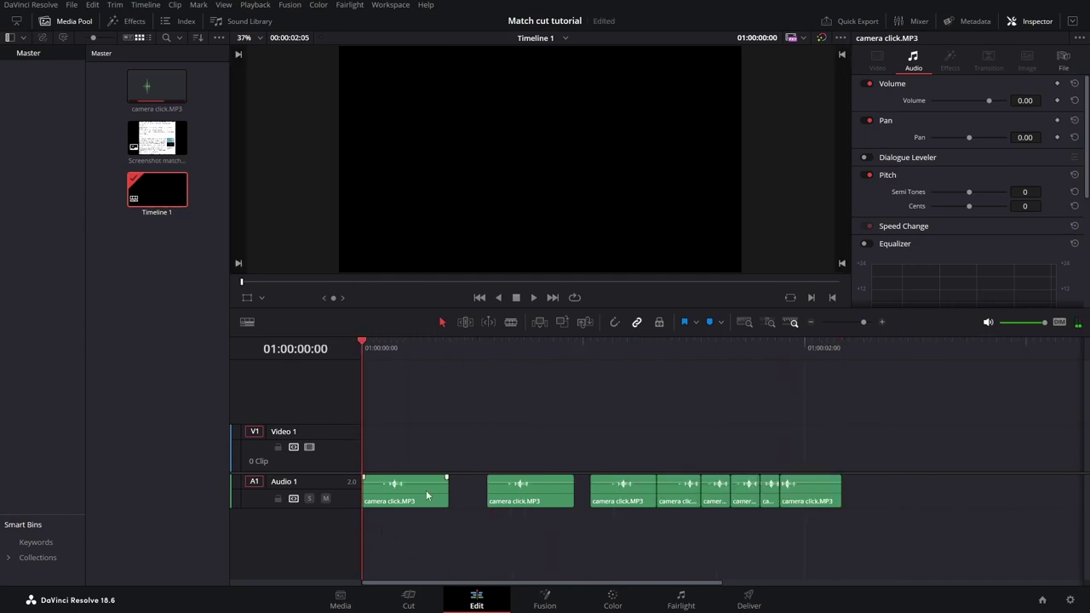
{"action": "left_click", "coordinate": [533, 298]}
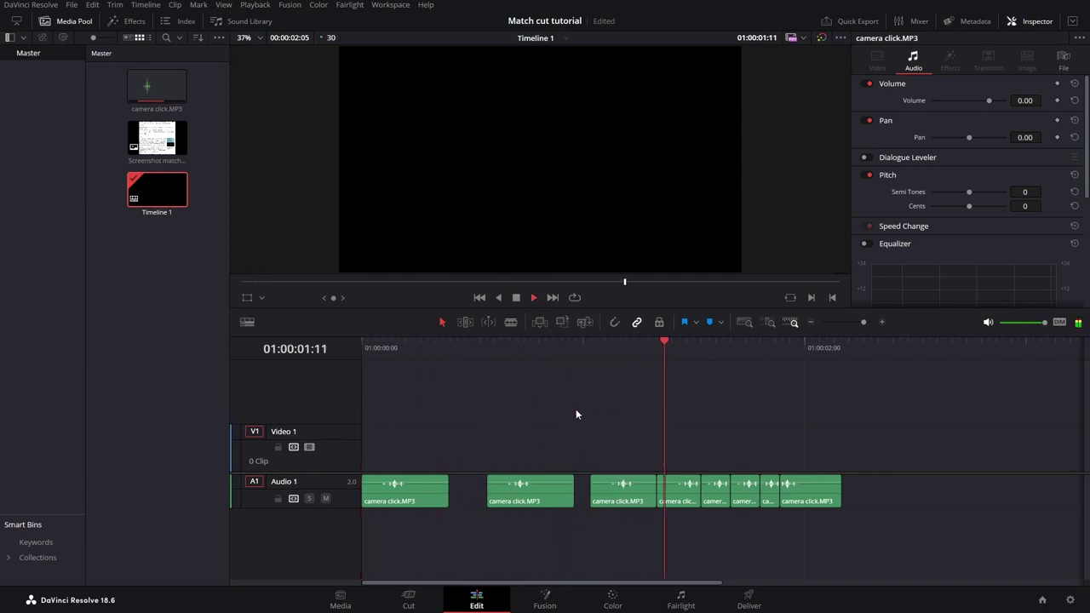
{"action": "key", "text": "Home"}
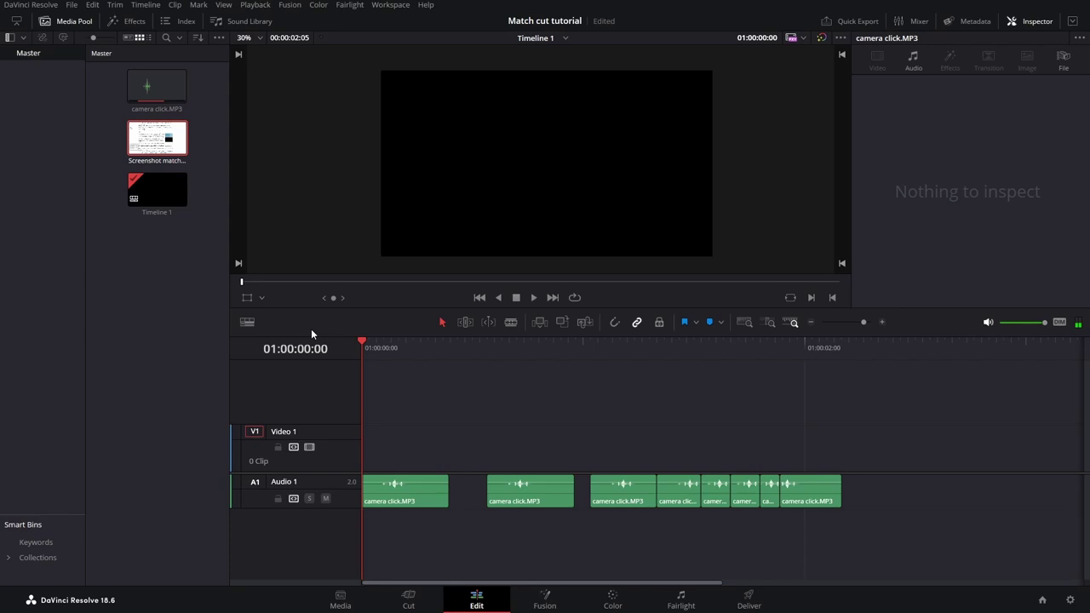
- Lay Screenshot match cut.png across Video 1 above the click sounds
{"action": "left_click", "coordinate": [136, 146]}
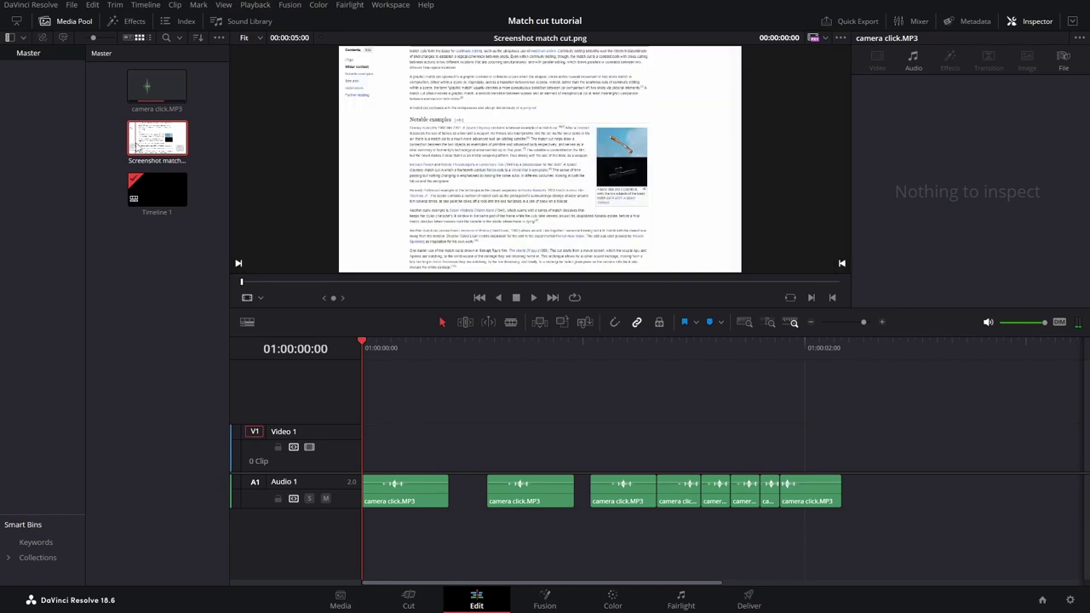
{"action": "left_click_drag", "start_coordinate": [151, 145], "coordinate": [382, 383]}
{"action": "left_click_drag", "start_coordinate": [178, 169], "coordinate": [378, 449]}
{"action": "mouse_move", "coordinate": [368, 348]}
{"action": "left_mouse_down"}
{"action": "mouse_move", "coordinate": [404, 350]}
{"action": "mouse_move", "coordinate": [347, 343]}
{"action": "left_mouse_up"}
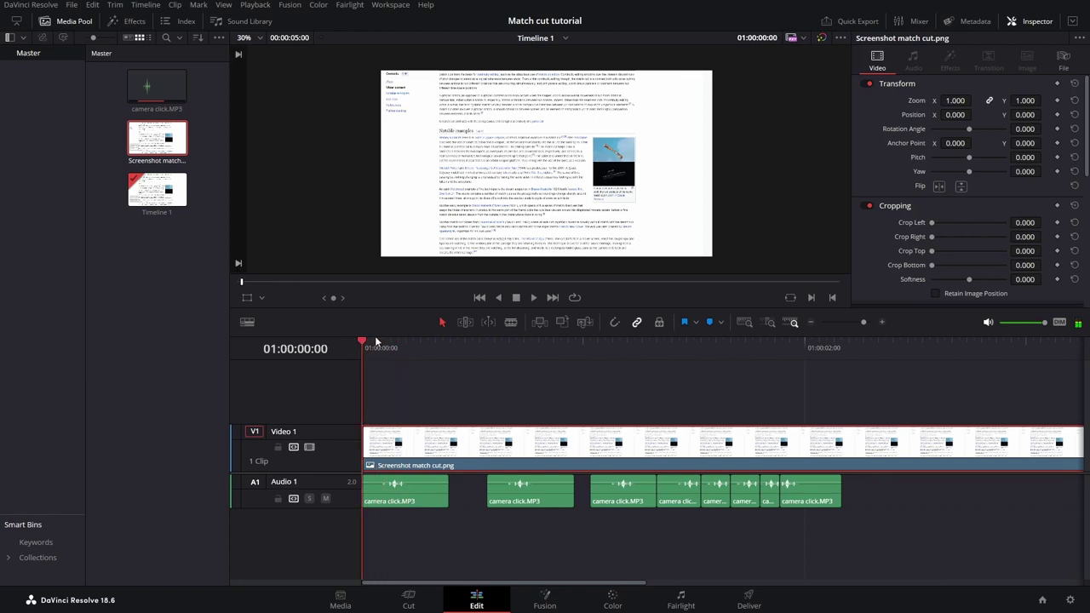
- Set the screenshot's Transform Zoom to 5 and shift it onto a passage of text
{"action": "left_click", "coordinate": [397, 420]}
{"action": "left_click", "coordinate": [407, 442]}
{"action": "type", "text": "5"}
{"action": "key", "text": "Return"}
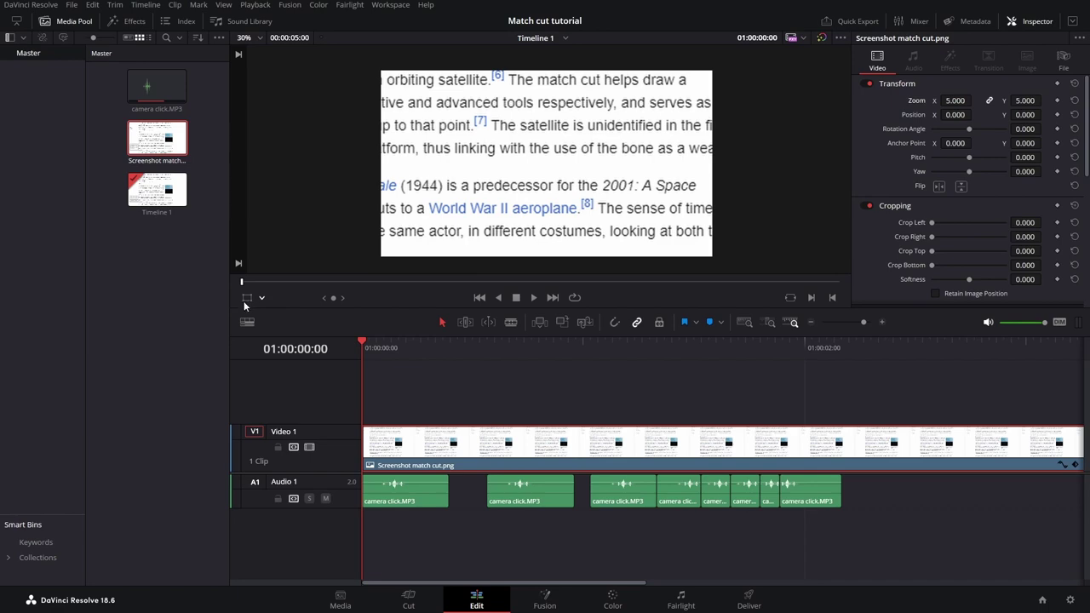
{"action": "left_click_drag", "start_coordinate": [462, 220], "coordinate": [477, 175]}
- Turn on the Safe Area guides in the viewer
{"action": "left_click", "coordinate": [243, 38]}
{"action": "left_click", "coordinate": [241, 54]}
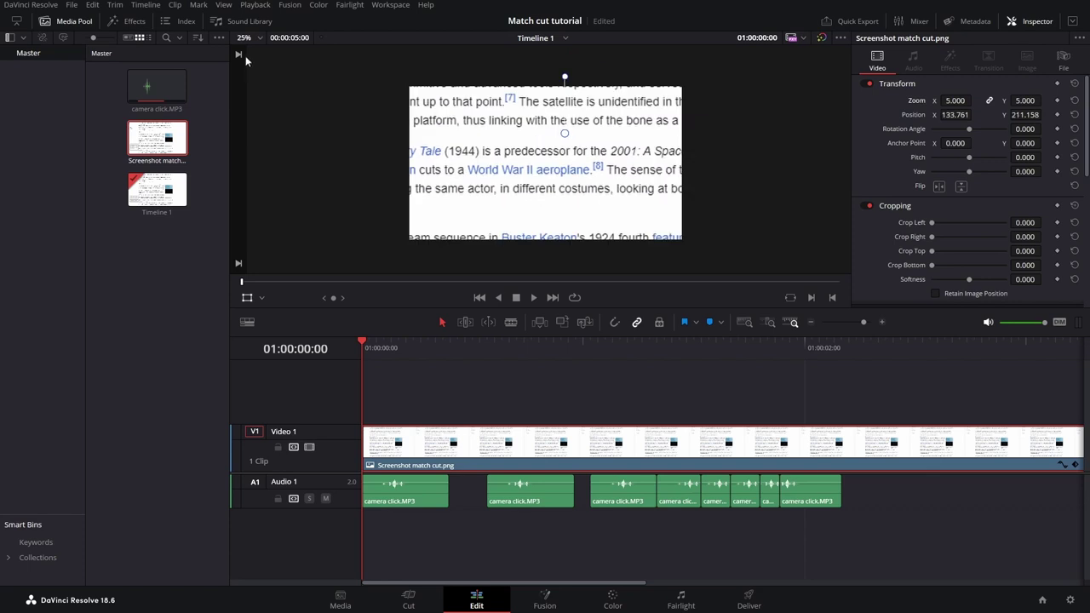
{"action": "left_click", "coordinate": [223, 5]}
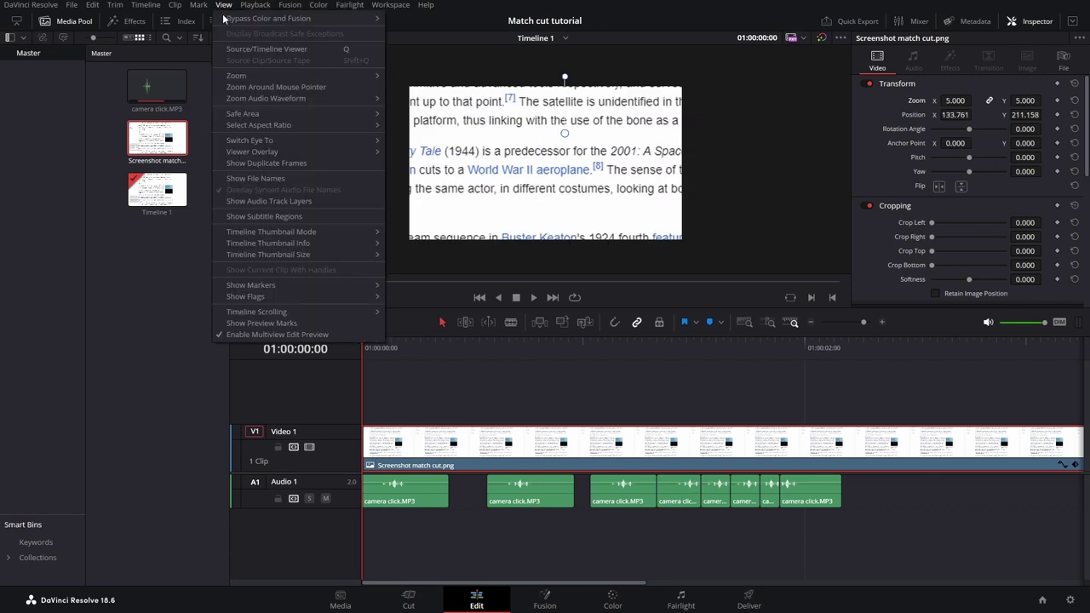
{"action": "mouse_move", "coordinate": [272, 116]}
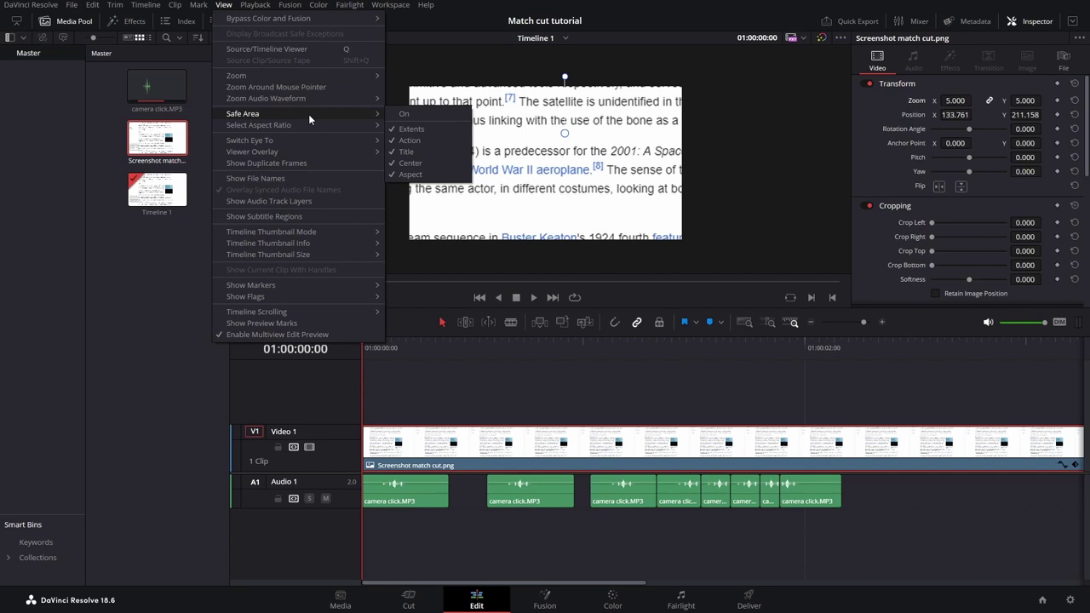
{"action": "left_click", "coordinate": [423, 114]}
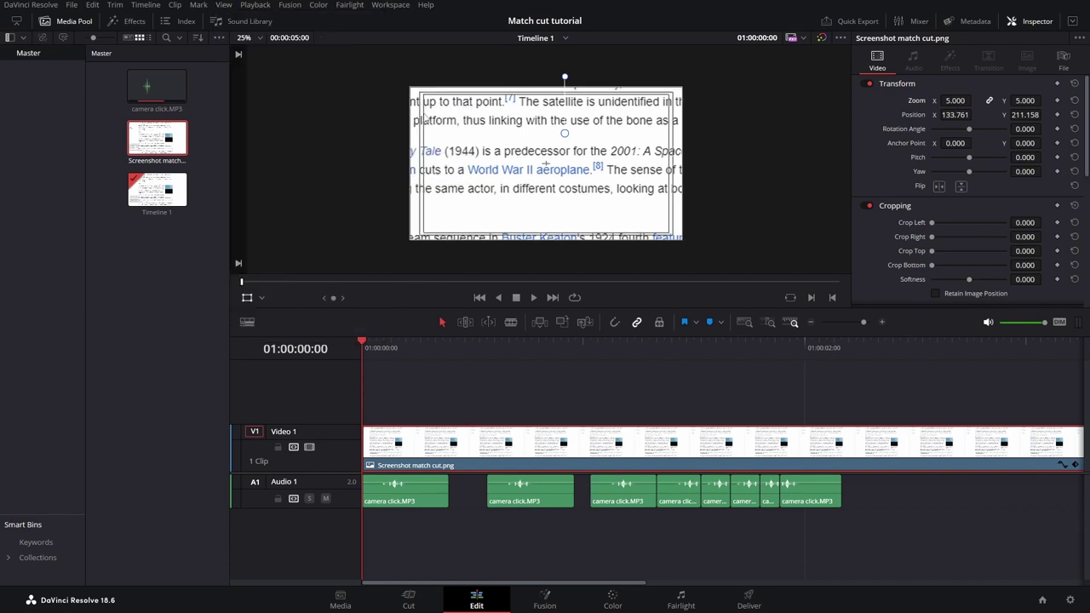
- Centre 'match cut' in frame, placing the screenshot at X 2951.925, Y -1571.73
{"action": "scroll", "coordinate": [579, 156], "scroll_direction": "up", "scroll_amount": 3}
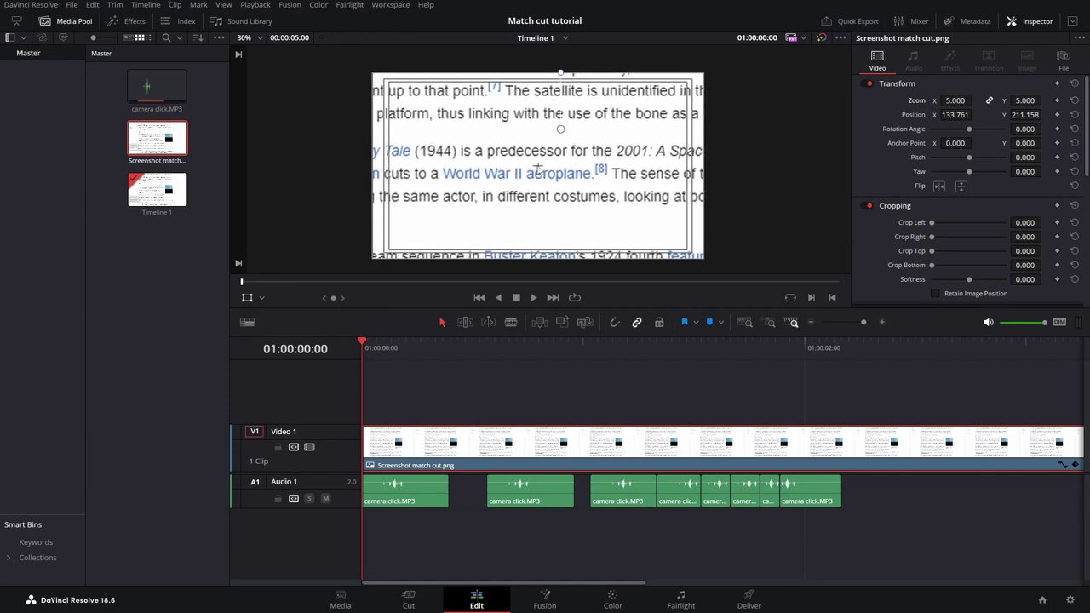
{"action": "left_click_drag", "start_coordinate": [501, 146], "coordinate": [635, 153]}
{"action": "scroll", "coordinate": [634, 153], "scroll_direction": "up", "scroll_amount": 6}
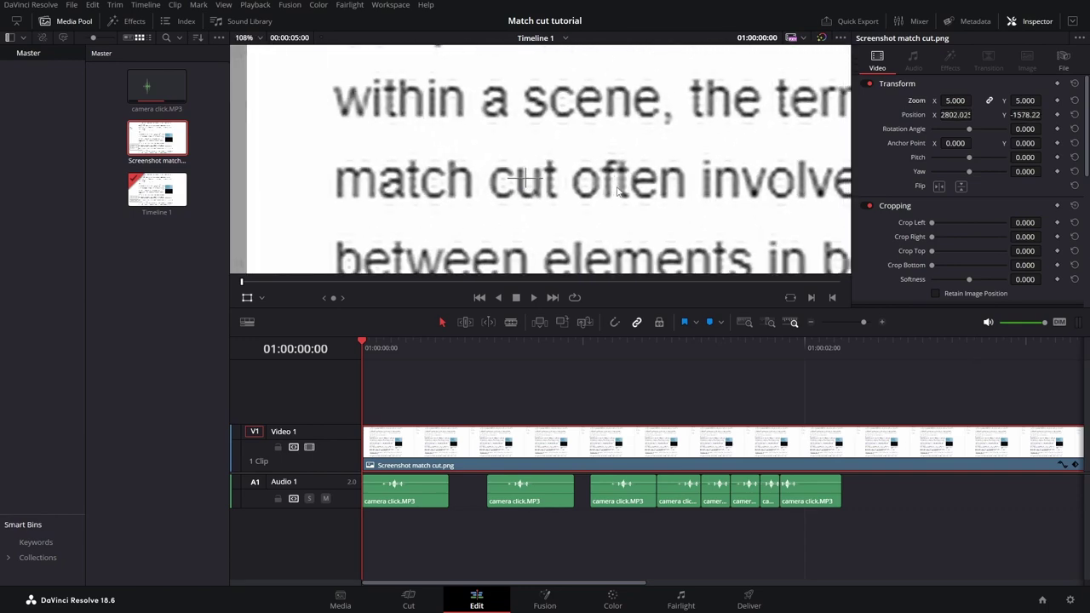
{"action": "left_click_drag", "start_coordinate": [619, 191], "coordinate": [709, 187]}
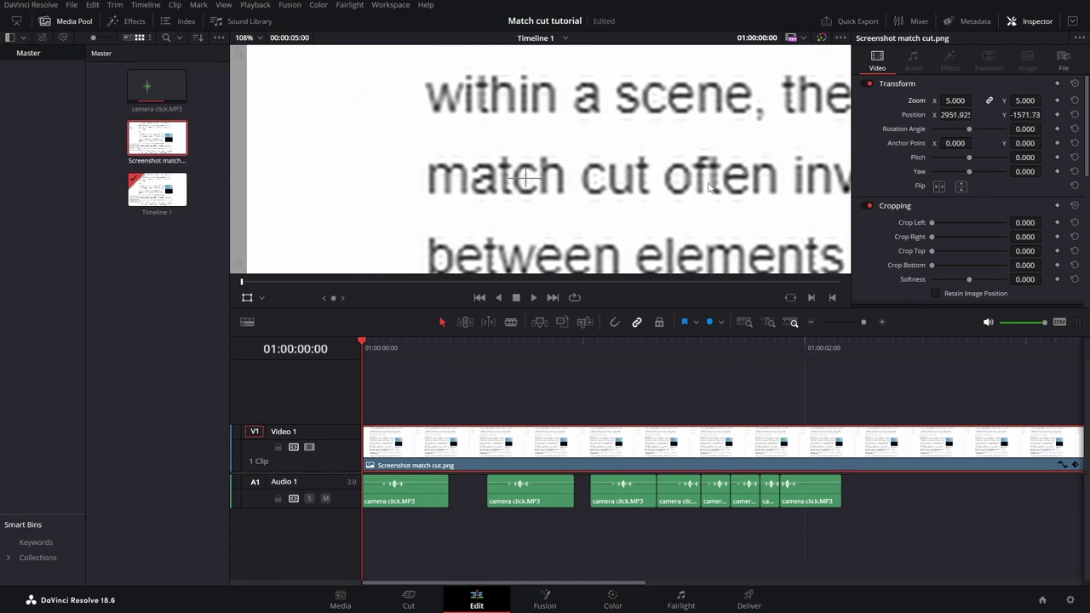
{"action": "scroll", "coordinate": [709, 187], "scroll_direction": "down", "scroll_amount": 6}
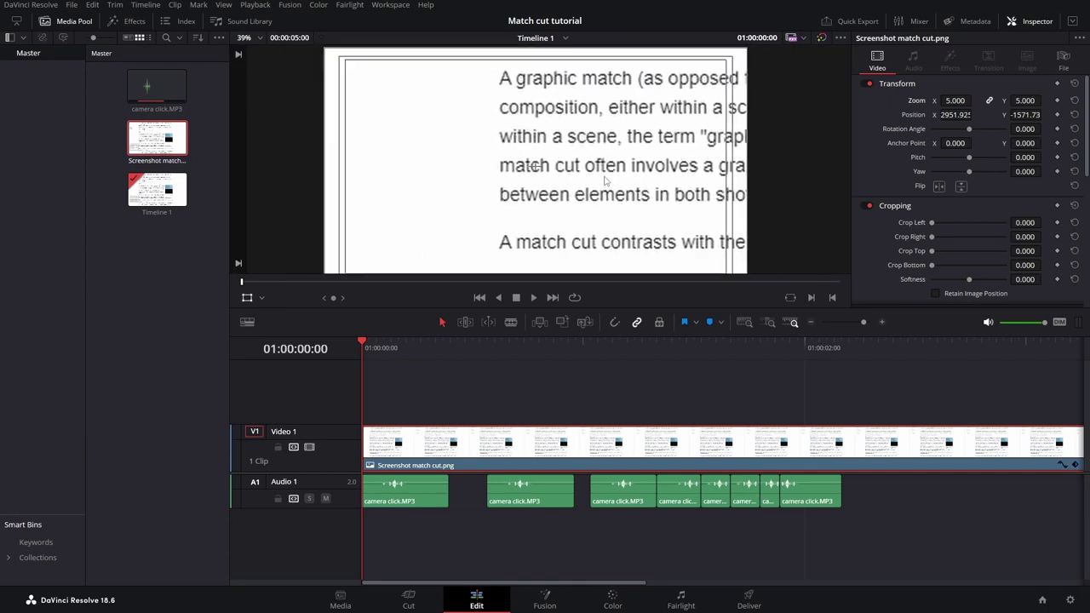
{"action": "scroll", "coordinate": [586, 173], "scroll_direction": "down", "scroll_amount": 1}
{"action": "scroll", "coordinate": [586, 173], "scroll_direction": "down", "scroll_amount": 1}
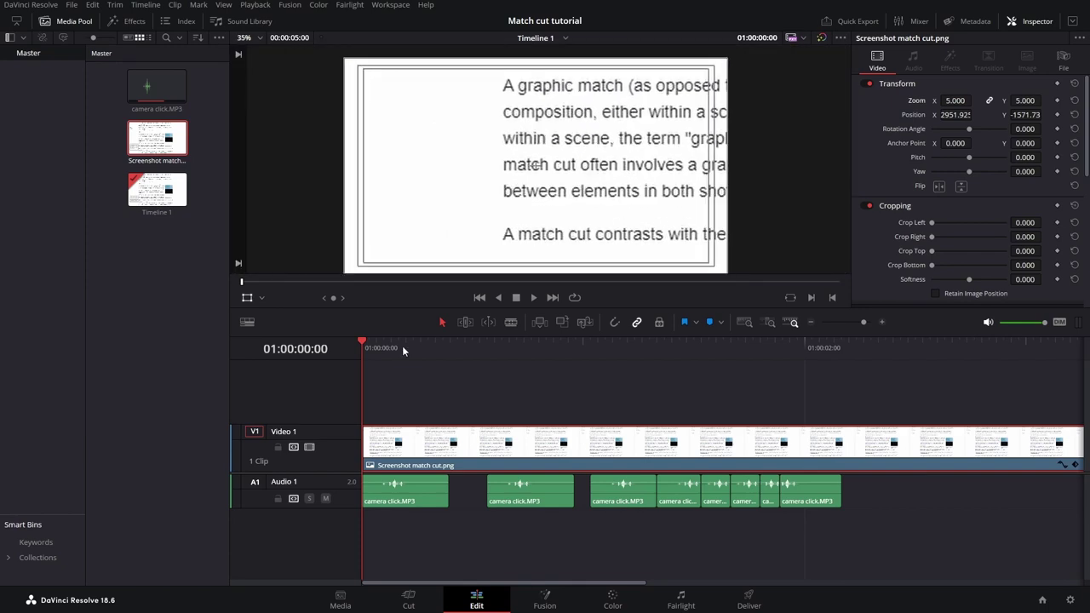
- Blade the screenshot clip at the second click and select the new piece
{"action": "left_click", "coordinate": [511, 324]}
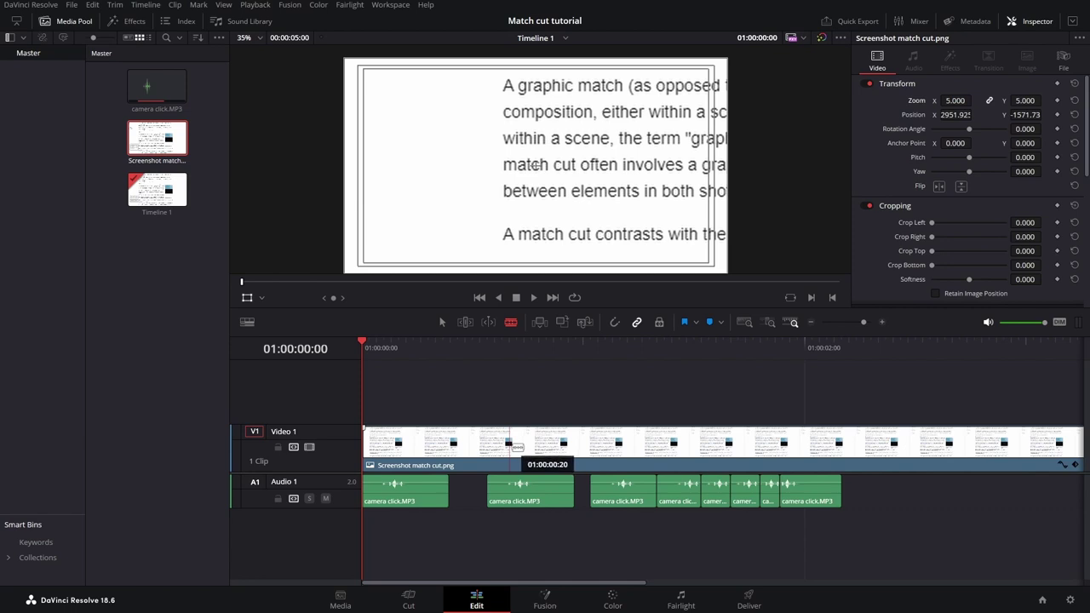
{"action": "left_click", "coordinate": [514, 443]}
{"action": "key", "text": "a"}
{"action": "left_click", "coordinate": [521, 431]}
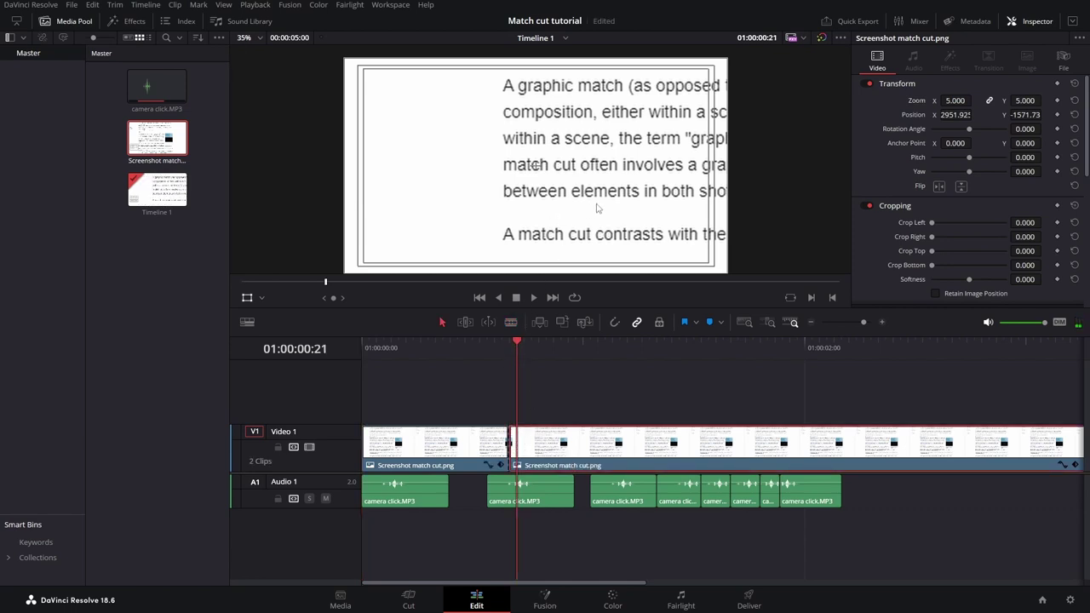
- Reposition each cut piece's screenshot so it frames a different 'match cut' passage
{"action": "left_click_drag", "start_coordinate": [596, 208], "coordinate": [444, 209]}
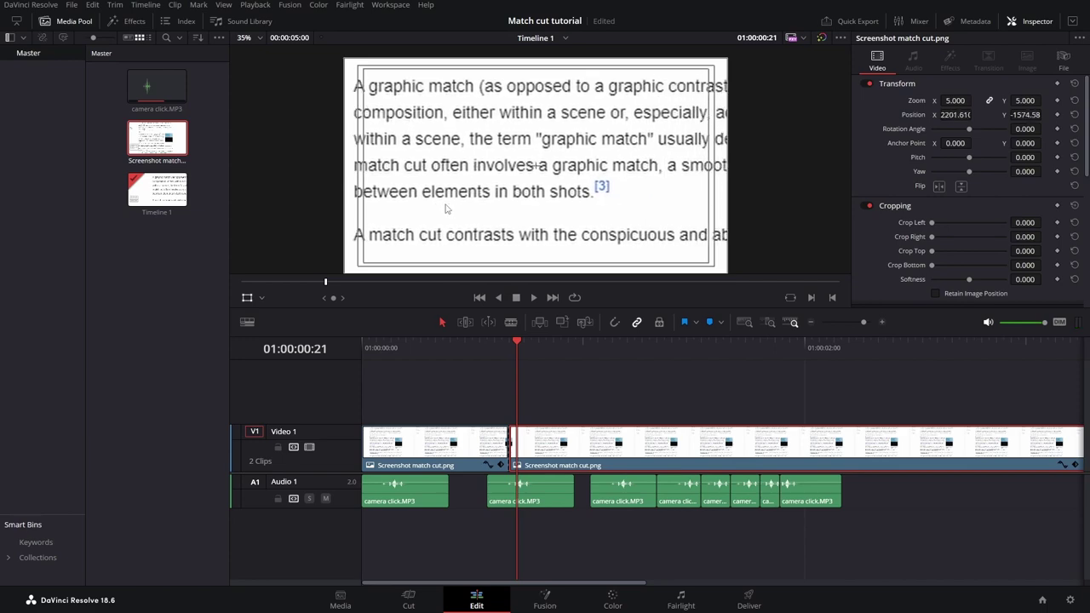
{"action": "mouse_move", "coordinate": [627, 205]}
{"action": "left_mouse_down"}
{"action": "mouse_move", "coordinate": [458, 203]}
{"action": "mouse_move", "coordinate": [569, 194]}
{"action": "mouse_move", "coordinate": [428, 187]}
{"action": "left_mouse_up"}
{"action": "left_click_drag", "start_coordinate": [547, 188], "coordinate": [443, 189]}
{"action": "left_click_drag", "start_coordinate": [608, 165], "coordinate": [426, 170]}
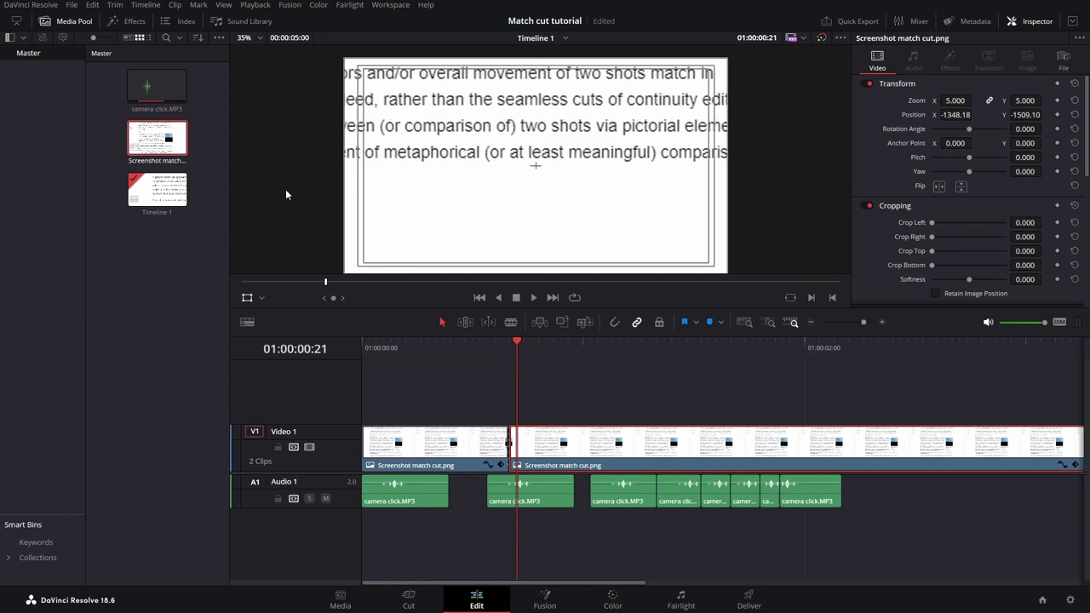
{"action": "left_click_drag", "start_coordinate": [285, 194], "coordinate": [1088, 161]}
{"action": "left_click_drag", "start_coordinate": [619, 216], "coordinate": [685, 194]}
- Play back the eight-clip cut edit from the start
{"action": "scroll", "coordinate": [613, 177], "scroll_direction": "up", "scroll_amount": 5}
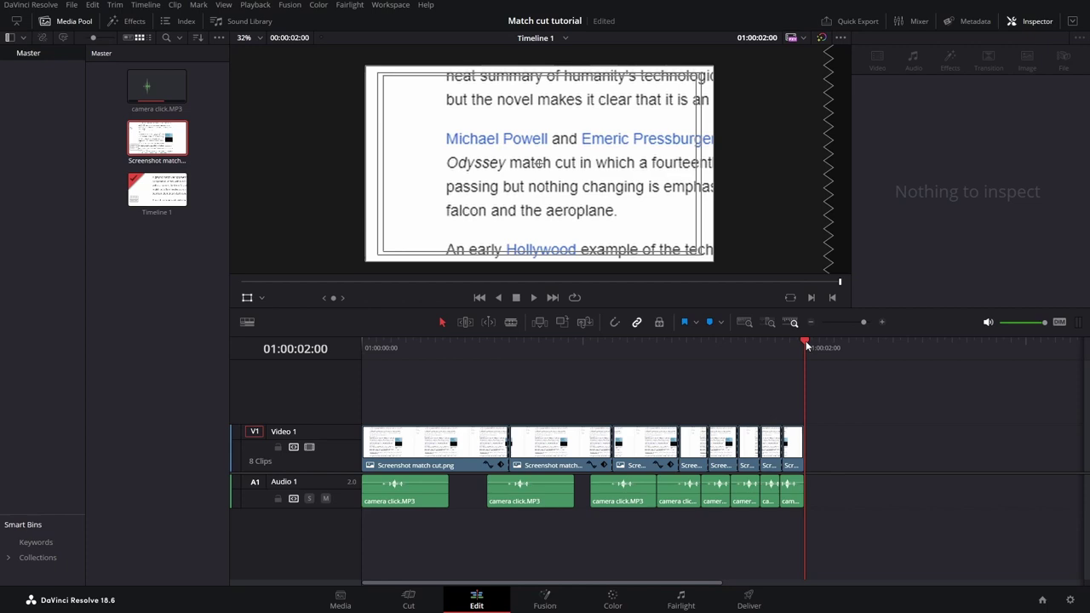
{"action": "left_click_drag", "start_coordinate": [806, 345], "coordinate": [364, 348]}
{"action": "key", "text": "space"}
{"action": "scroll", "coordinate": [530, 289], "scroll_direction": "down", "scroll_amount": 1}
{"action": "left_click_drag", "start_coordinate": [797, 344], "coordinate": [220, 358]}
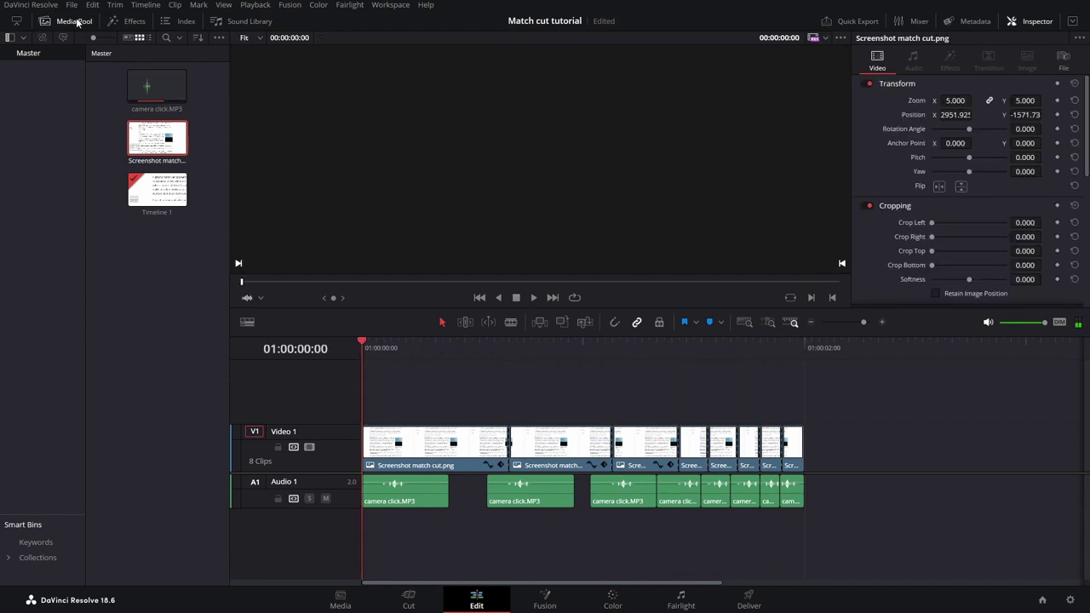
- Search the effects for 'solid' and place a Solid Color clip on Video 2
{"action": "left_click", "coordinate": [85, 21]}
{"action": "left_click", "coordinate": [134, 22]}
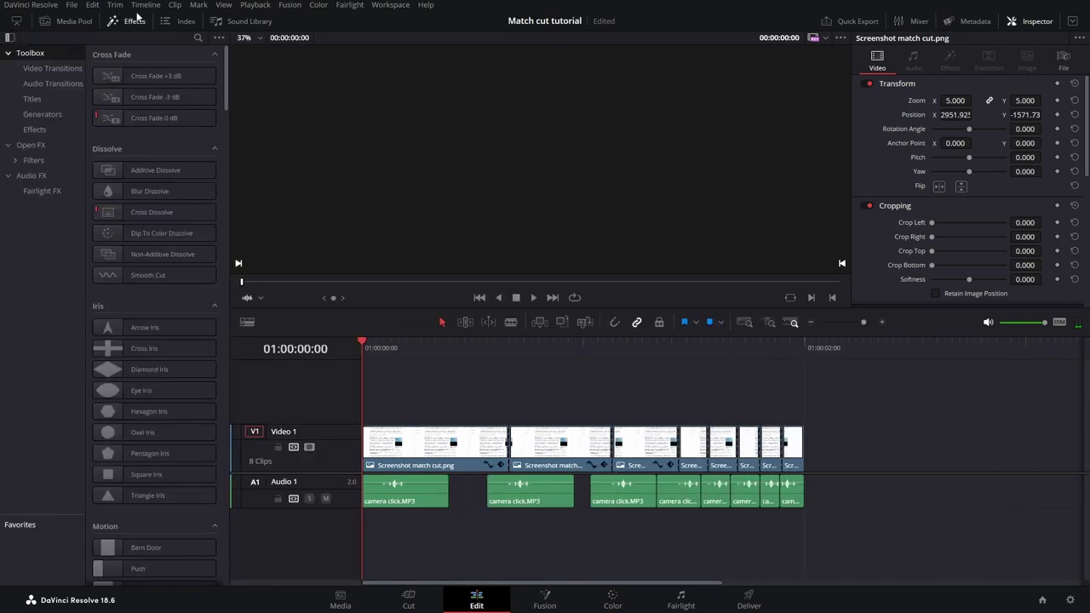
{"action": "left_click", "coordinate": [197, 38]}
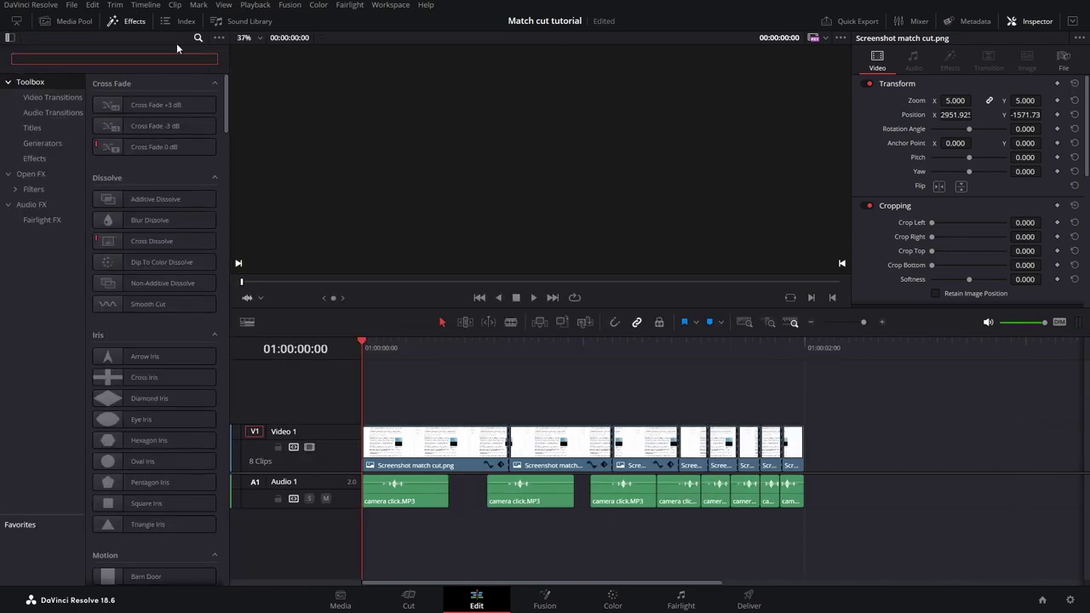
{"action": "type", "text": "solid"}
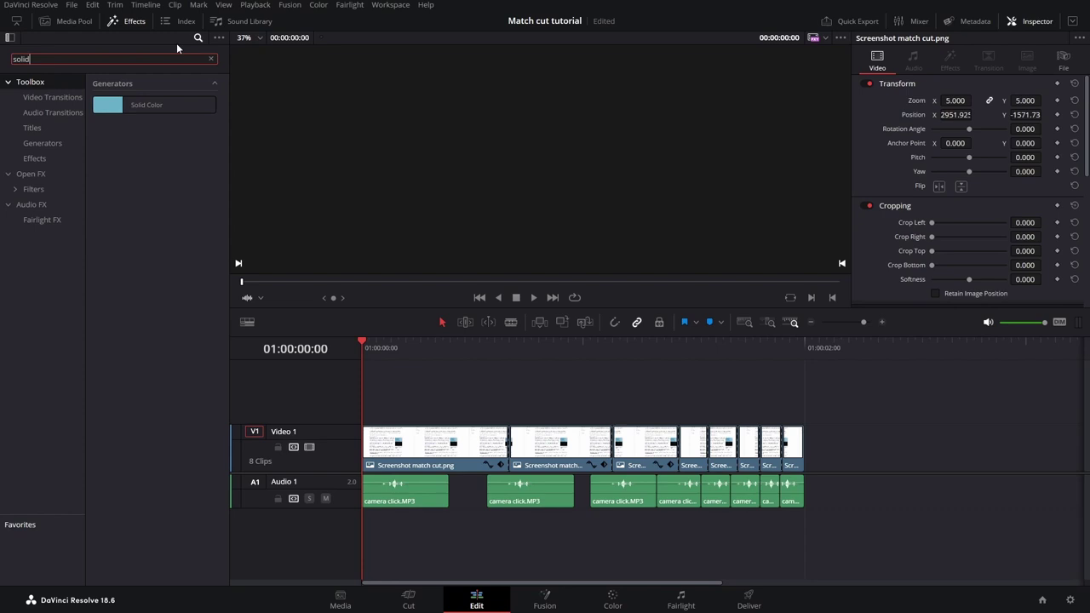
{"action": "left_click_drag", "start_coordinate": [107, 104], "coordinate": [409, 385]}
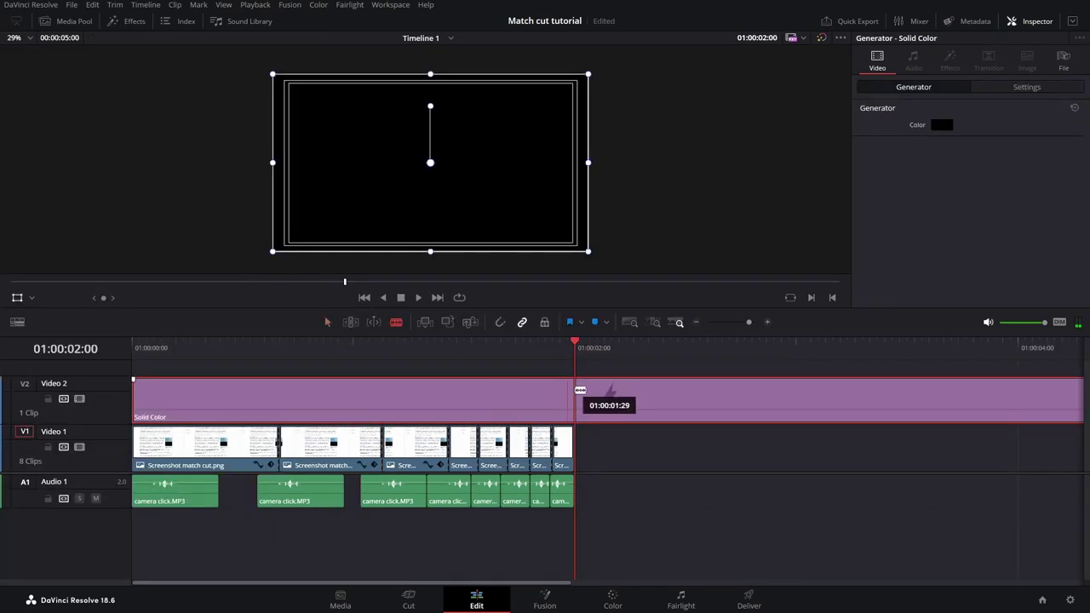
- Trim the Solid Color clip to end at 01:00:02:00 with the screenshots
{"action": "left_click", "coordinate": [581, 391]}
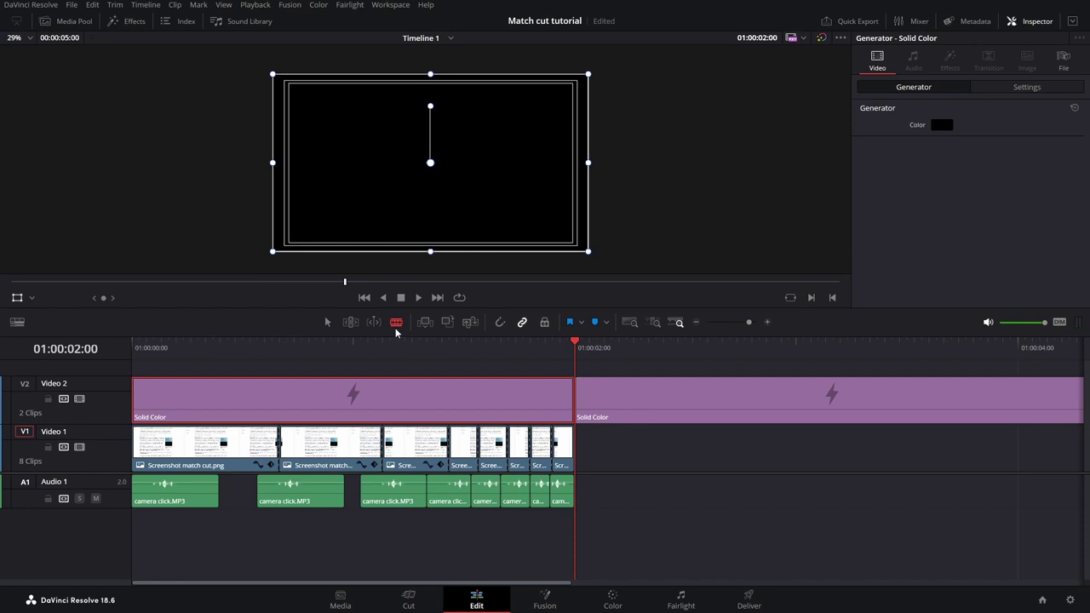
{"action": "left_click", "coordinate": [618, 401]}
{"action": "key", "text": "Delete"}
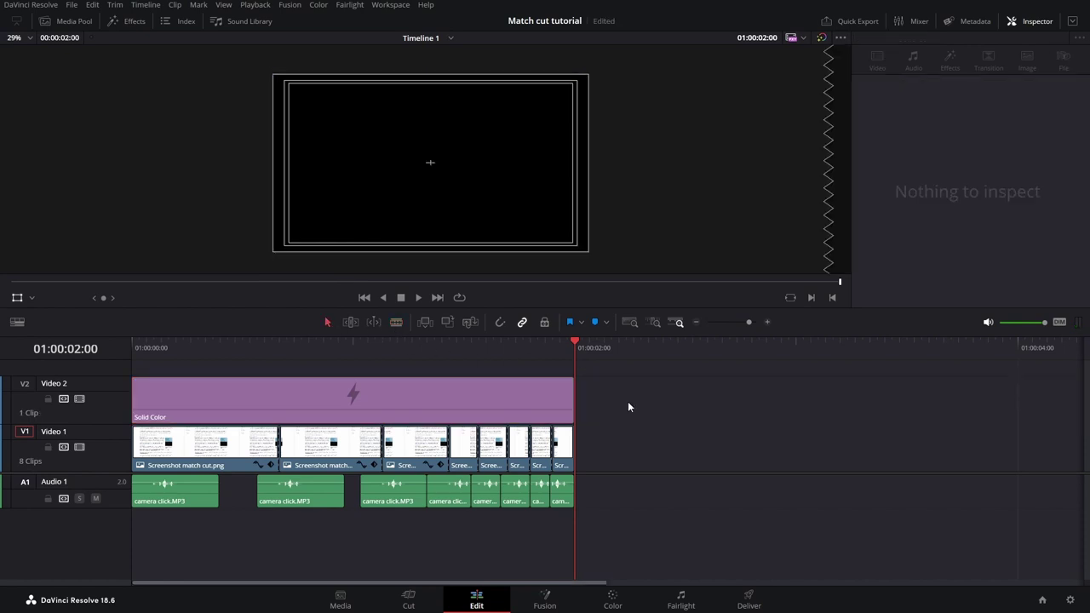
{"action": "left_click_drag", "start_coordinate": [578, 346], "coordinate": [106, 362]}
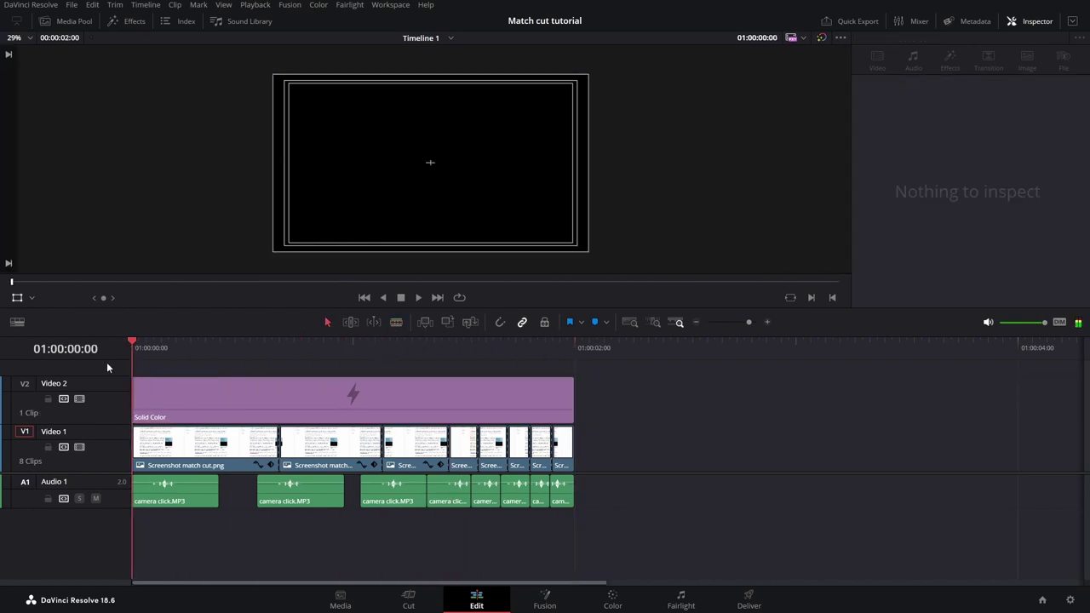
{"action": "left_click", "coordinate": [188, 400]}
- Turn off the Safe Area guides and hide the on-screen transform handles
{"action": "left_click", "coordinate": [223, 4]}
{"action": "mouse_move", "coordinate": [289, 114]}
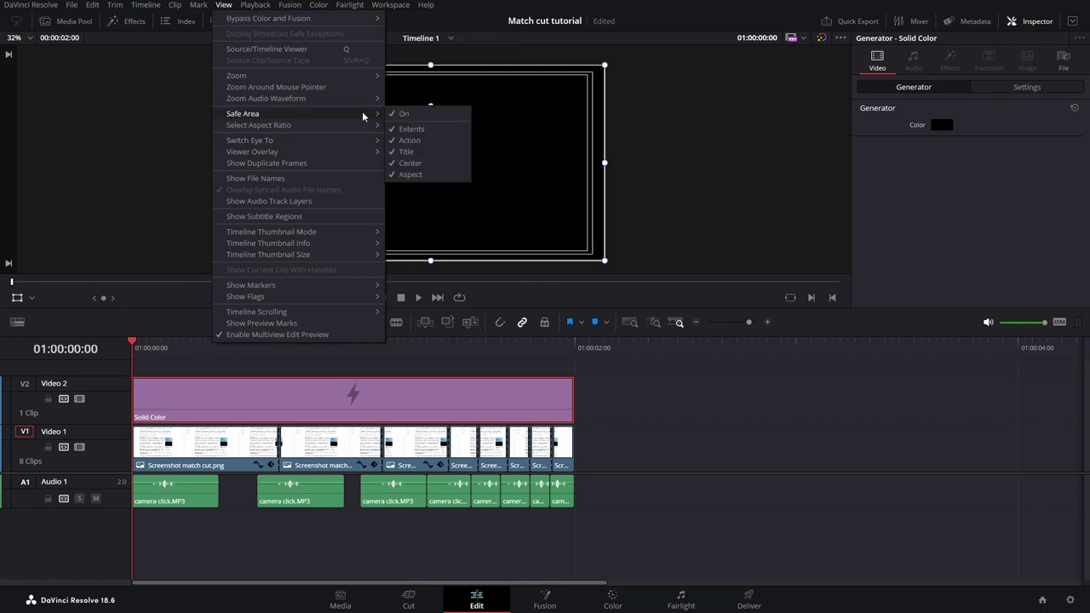
{"action": "left_click", "coordinate": [404, 116]}
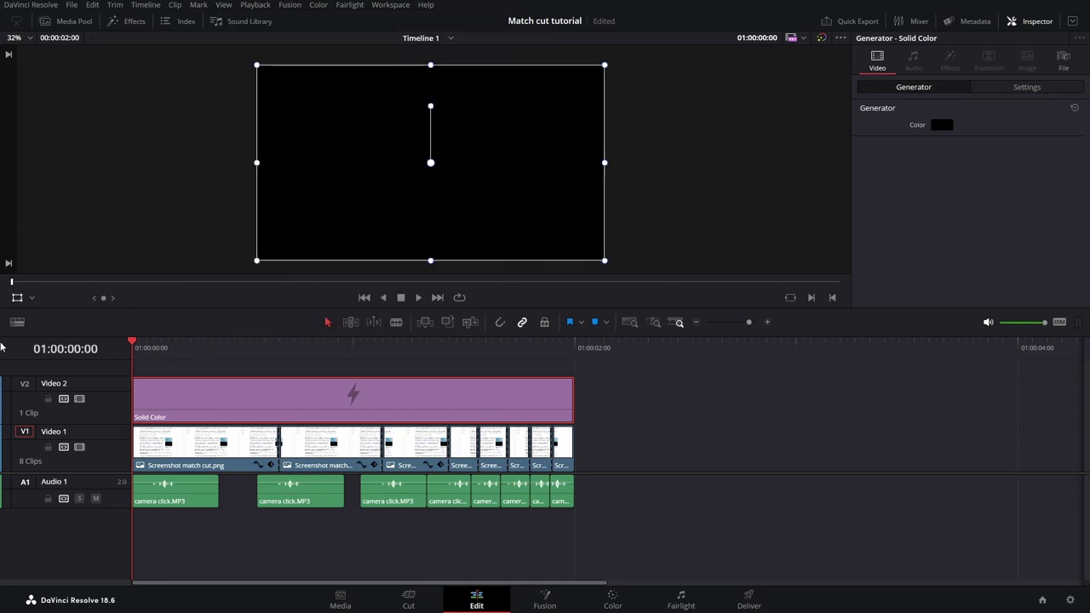
{"action": "left_click", "coordinate": [18, 299]}
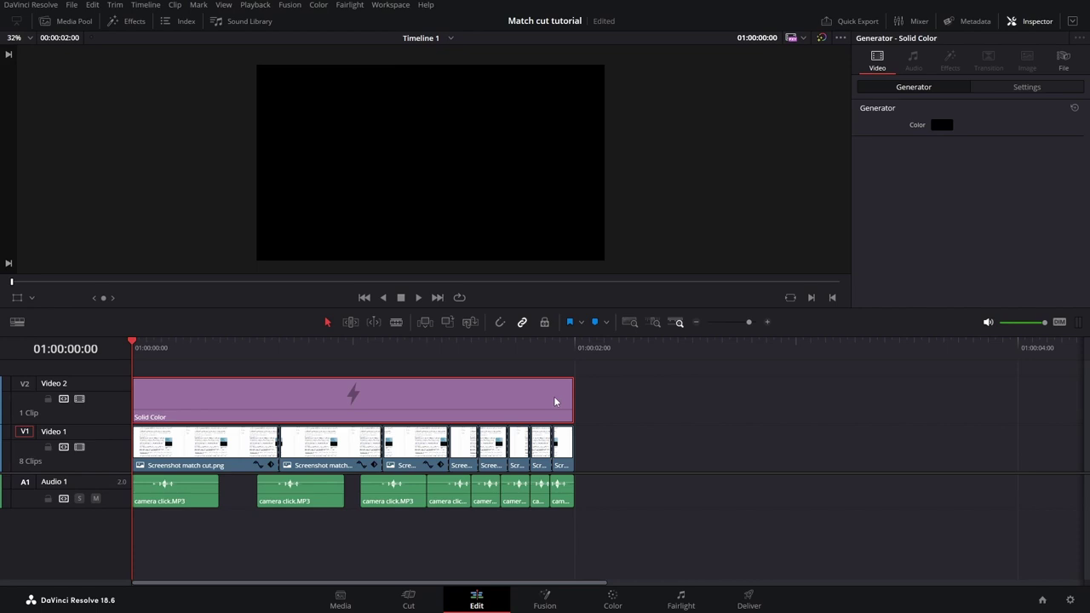
- Set the solid's colour to bright green #4dff00
{"action": "left_click", "coordinate": [942, 125]}
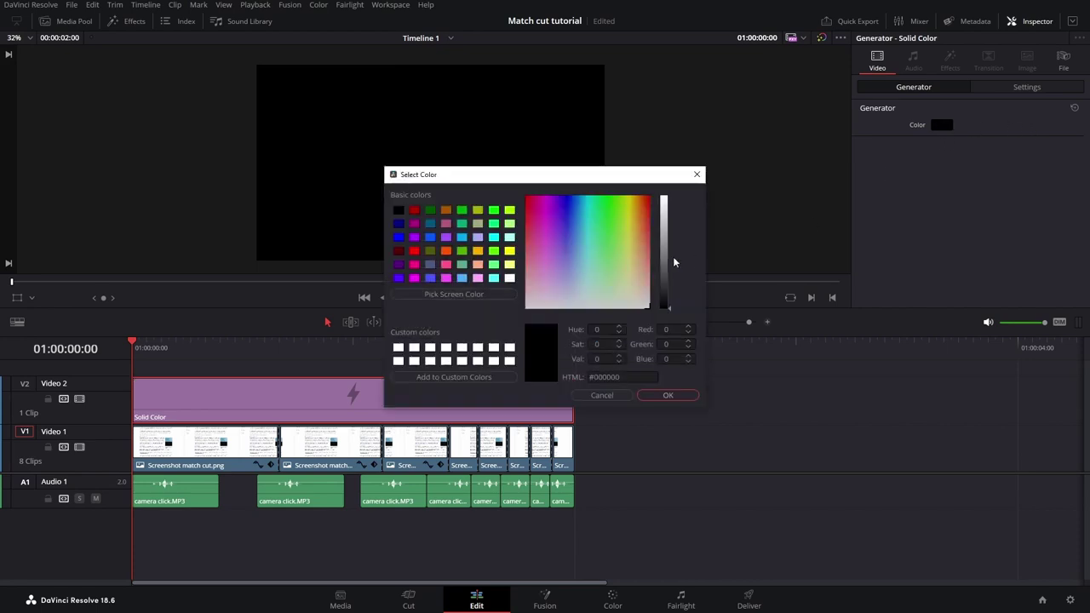
{"action": "left_click_drag", "start_coordinate": [570, 223], "coordinate": [611, 196]}
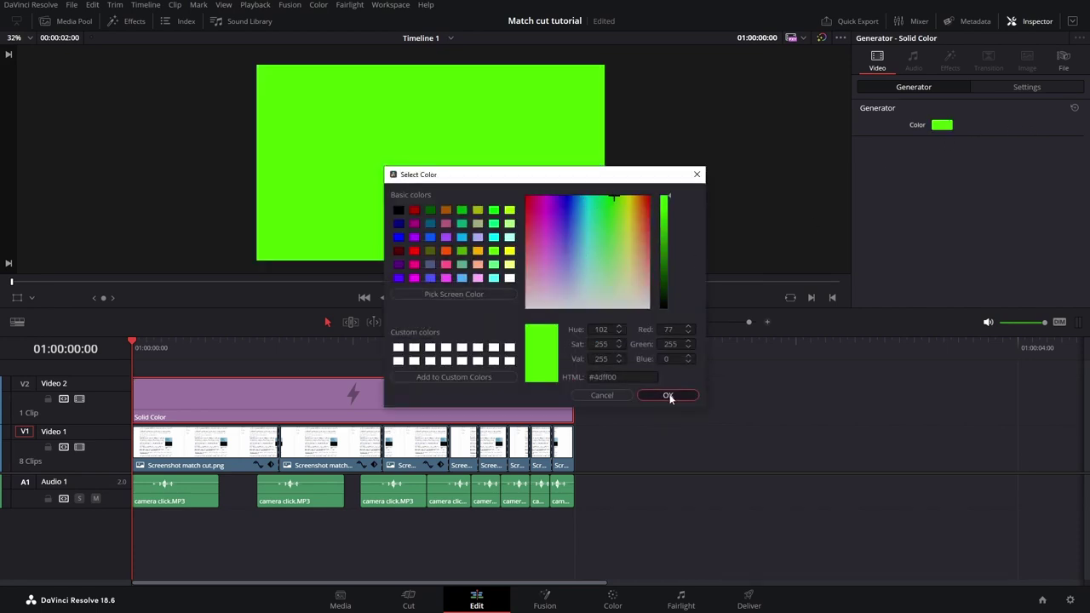
{"action": "left_click", "coordinate": [668, 395]}
- Set the green layer's Composite Mode to Multiply
{"action": "left_click", "coordinate": [1012, 88]}
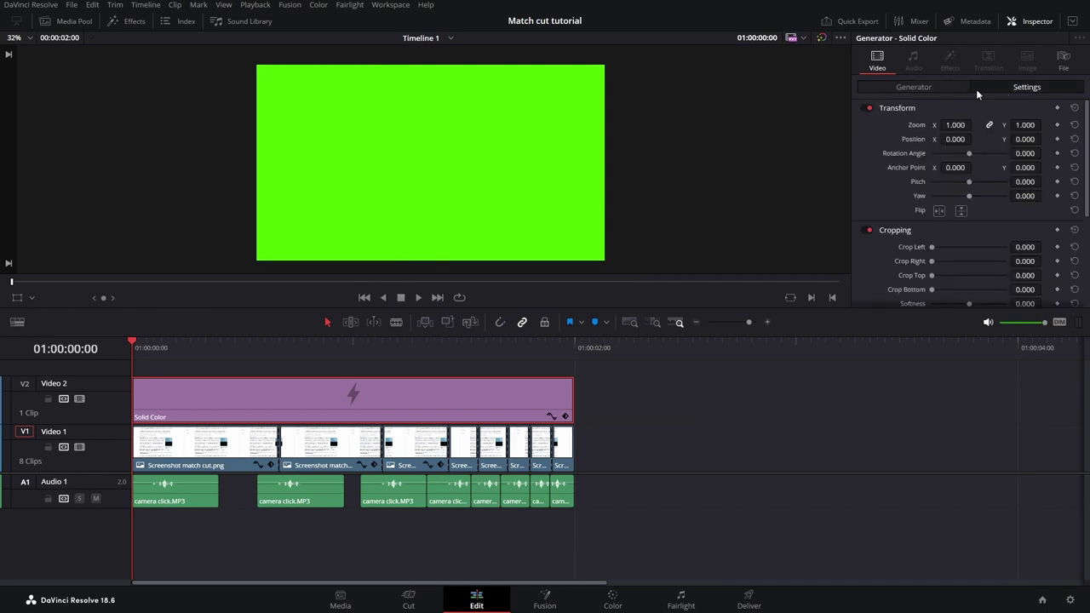
{"action": "scroll", "coordinate": [930, 163], "scroll_direction": "down", "scroll_amount": 5}
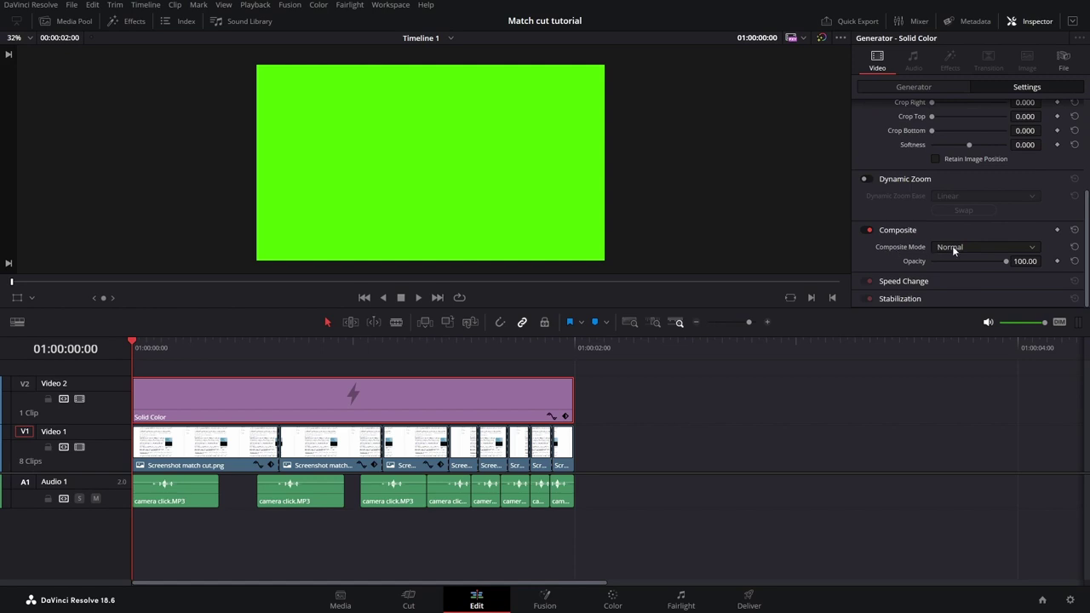
{"action": "left_click", "coordinate": [952, 247]}
{"action": "scroll", "coordinate": [965, 313], "scroll_direction": "down", "scroll_amount": 3}
{"action": "scroll", "coordinate": [967, 317], "scroll_direction": "down", "scroll_amount": 3}
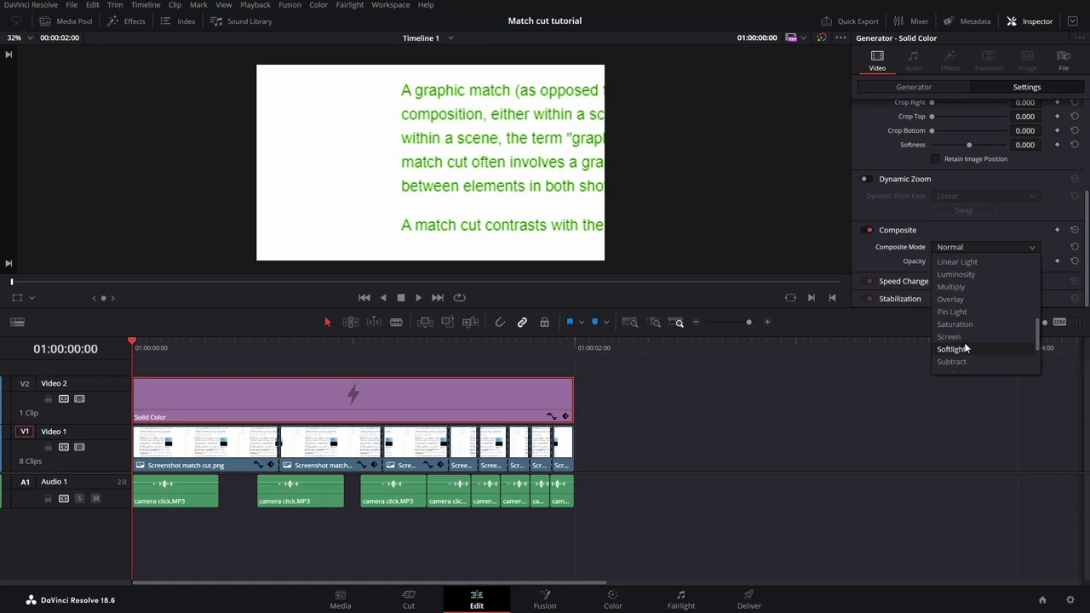
{"action": "left_click", "coordinate": [957, 288]}
- Crop the green layer to Left 784, Right 735, Top 468, Bottom 464
{"action": "scroll", "coordinate": [909, 252], "scroll_direction": "up", "scroll_amount": 3}
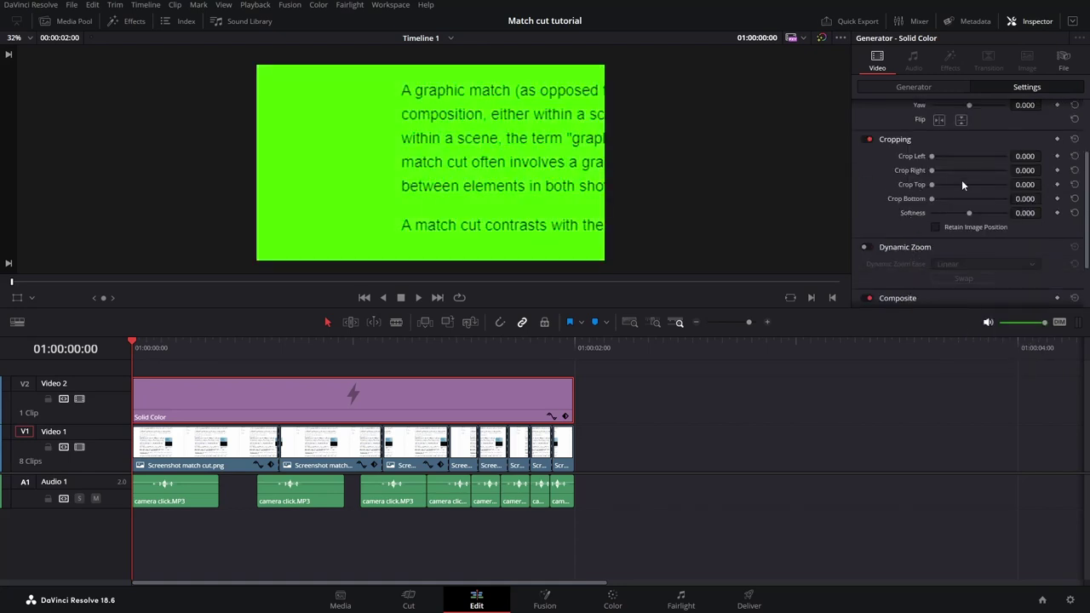
{"action": "mouse_move", "coordinate": [1019, 156]}
{"action": "left_mouse_down"}
{"action": "mouse_move", "coordinate": [1056, 155]}
{"action": "mouse_move", "coordinate": [1032, 156]}
{"action": "left_mouse_up"}
{"action": "left_click_drag", "start_coordinate": [1025, 171], "coordinate": [1031, 198]}
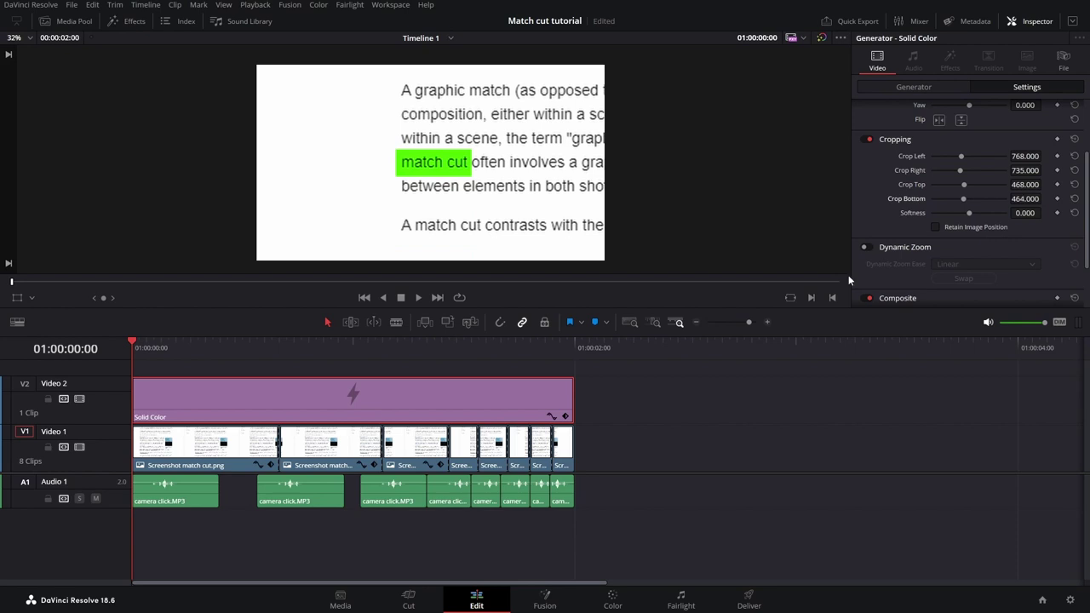
- Play the edit from the start to preview the green 'match cut' highlight
{"action": "left_click", "coordinate": [420, 296]}
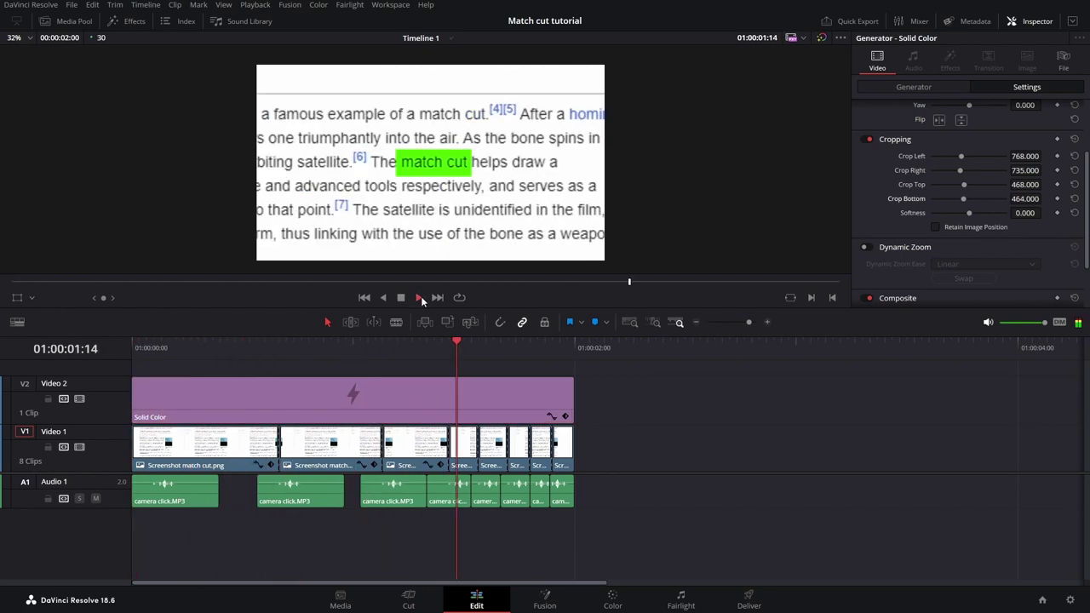
{"action": "left_click", "coordinate": [329, 393]}
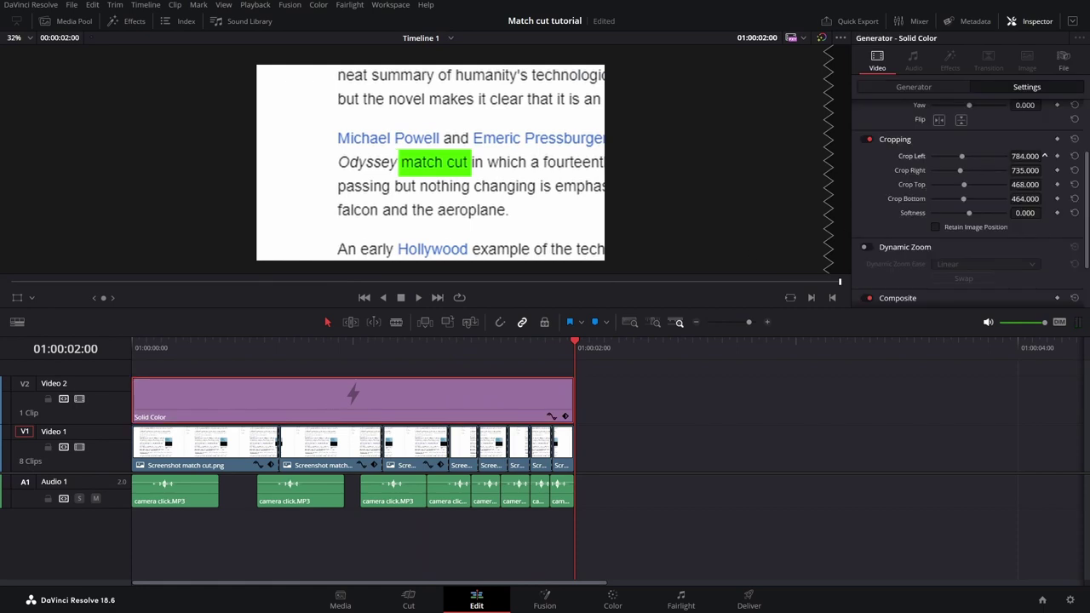
{"action": "left_click", "coordinate": [365, 298]}
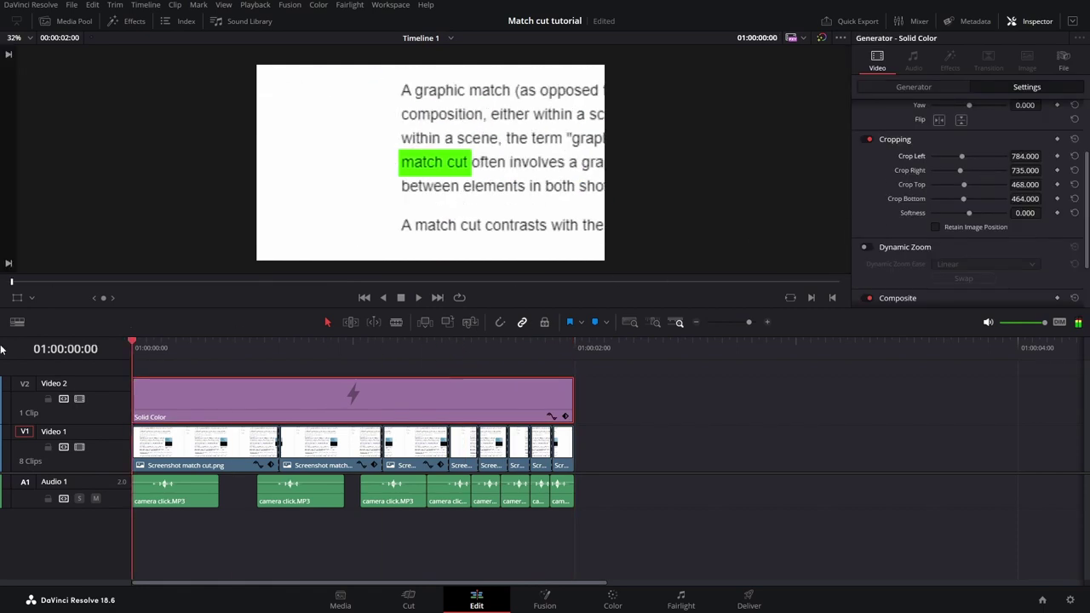
{"action": "left_click", "coordinate": [416, 297]}
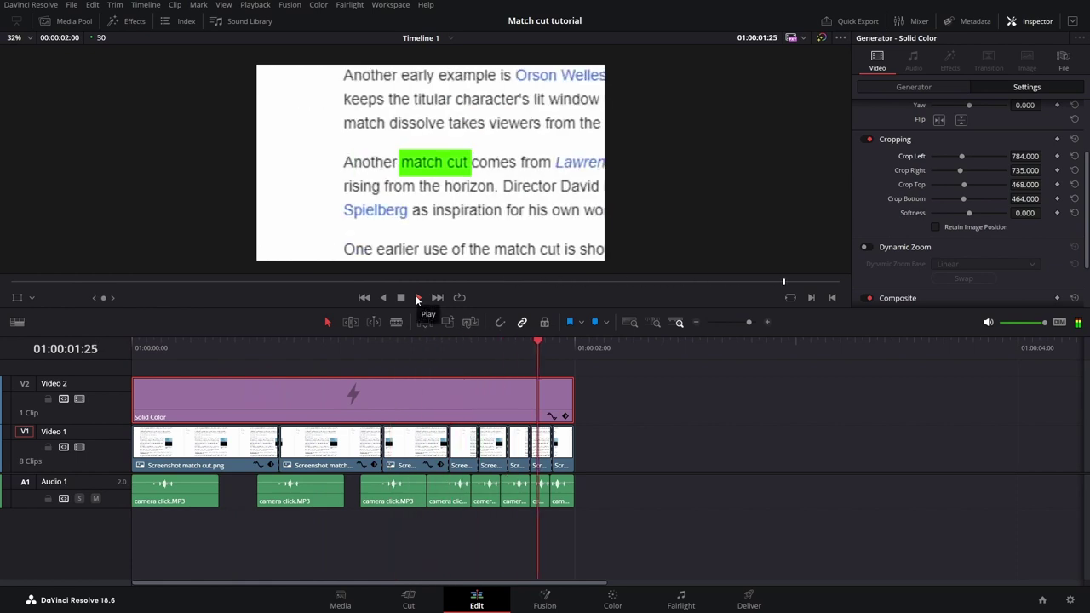
{"action": "key", "text": "Home"}
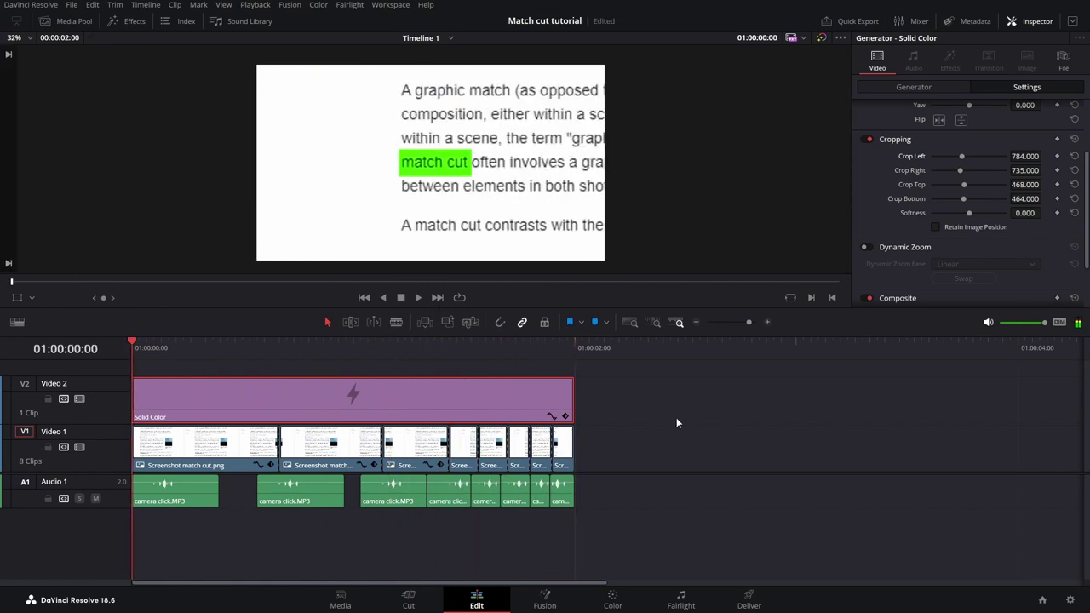
{"action": "left_click", "coordinate": [676, 424]}
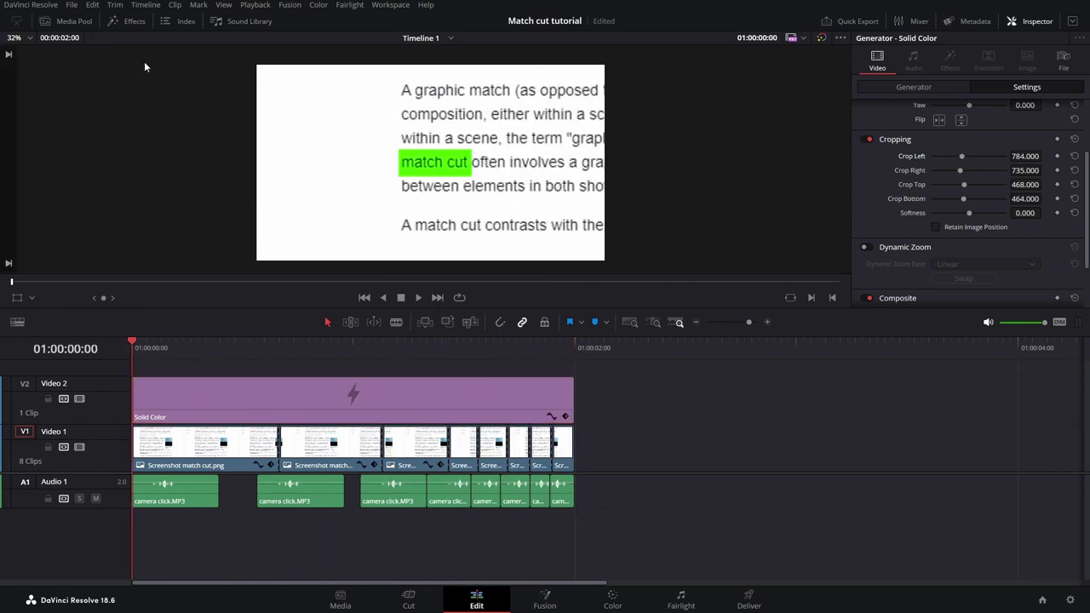
- Search effects for 'adju' and place an Adjustment Clip on a new top track
{"action": "left_click", "coordinate": [131, 26]}
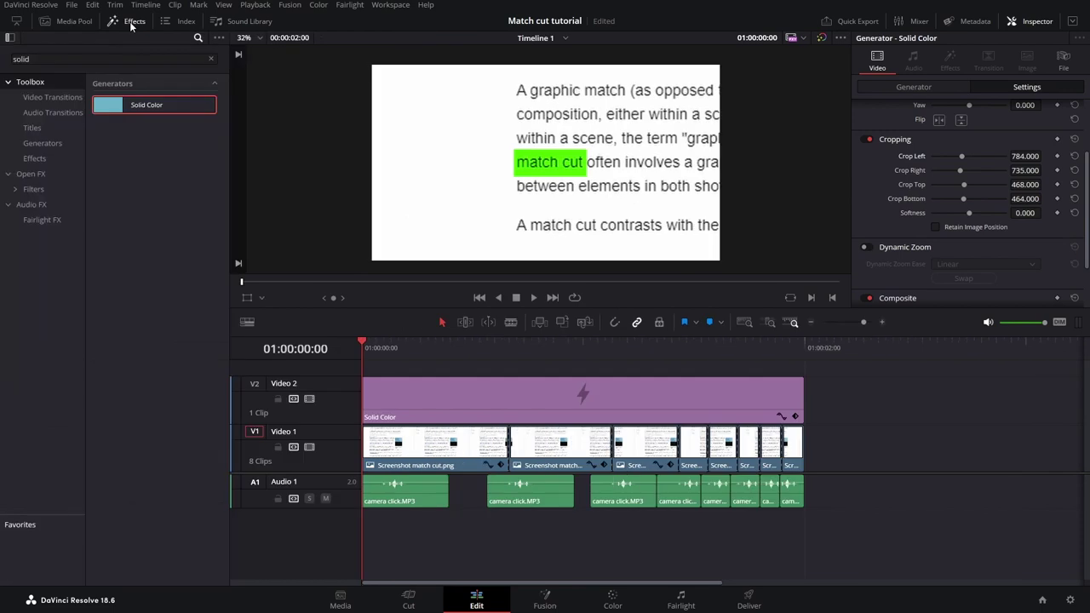
{"action": "left_click", "coordinate": [210, 58]}
{"action": "type", "text": "adjus"}
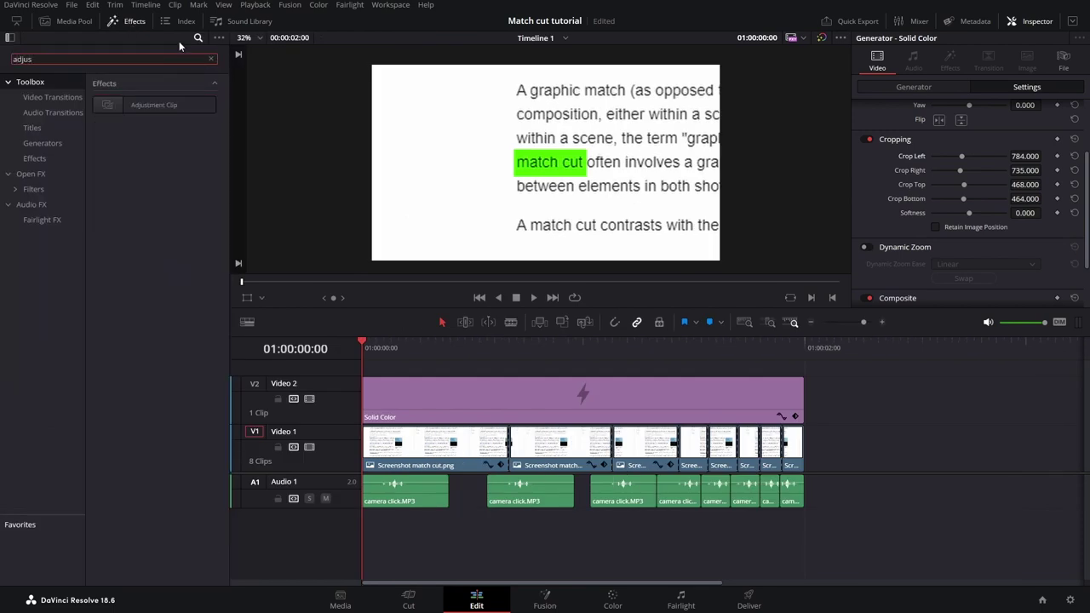
{"action": "left_click", "coordinate": [136, 109]}
{"action": "left_click_drag", "start_coordinate": [136, 106], "coordinate": [371, 380]}
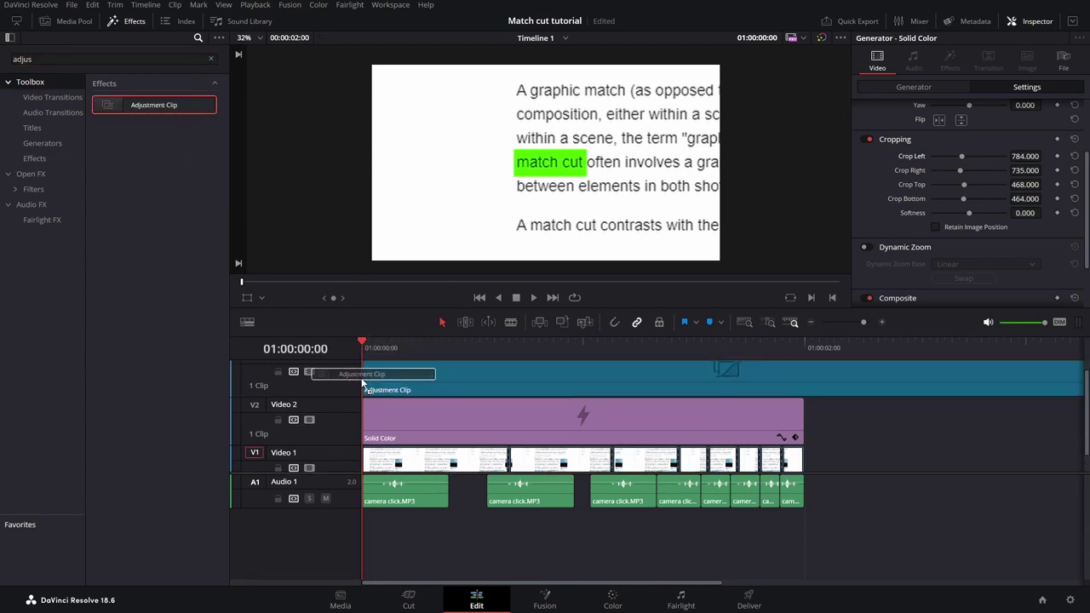
- Split the adjustment clip at 01:00:02:00 with Ctrl+B and delete the tail
{"action": "left_click", "coordinate": [805, 340]}
{"action": "key", "text": "ctrl+b"}
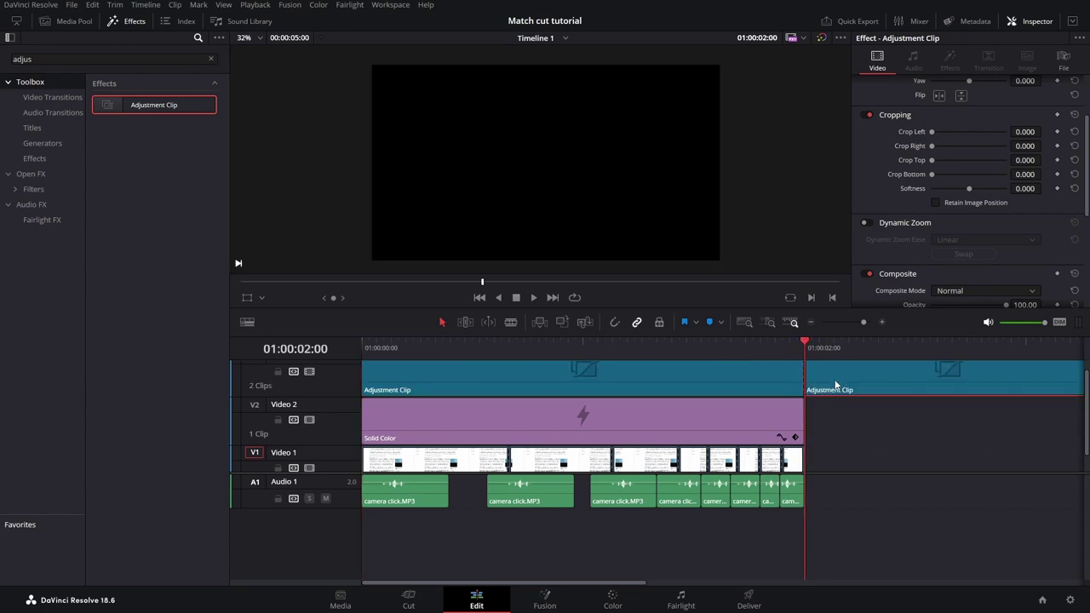
{"action": "key", "text": "Delete"}
{"action": "left_click_drag", "start_coordinate": [729, 344], "coordinate": [450, 350]}
{"action": "left_click", "coordinate": [472, 371]}
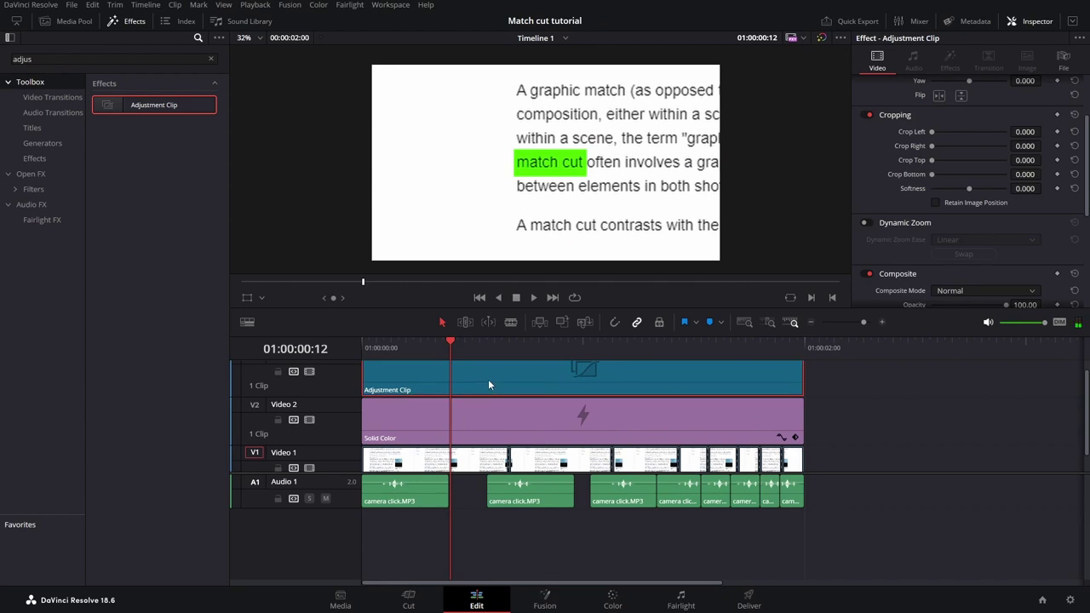
- Open the adjustment clip in the Fusion page and select MediaIn1
{"action": "right_click", "coordinate": [489, 384]}
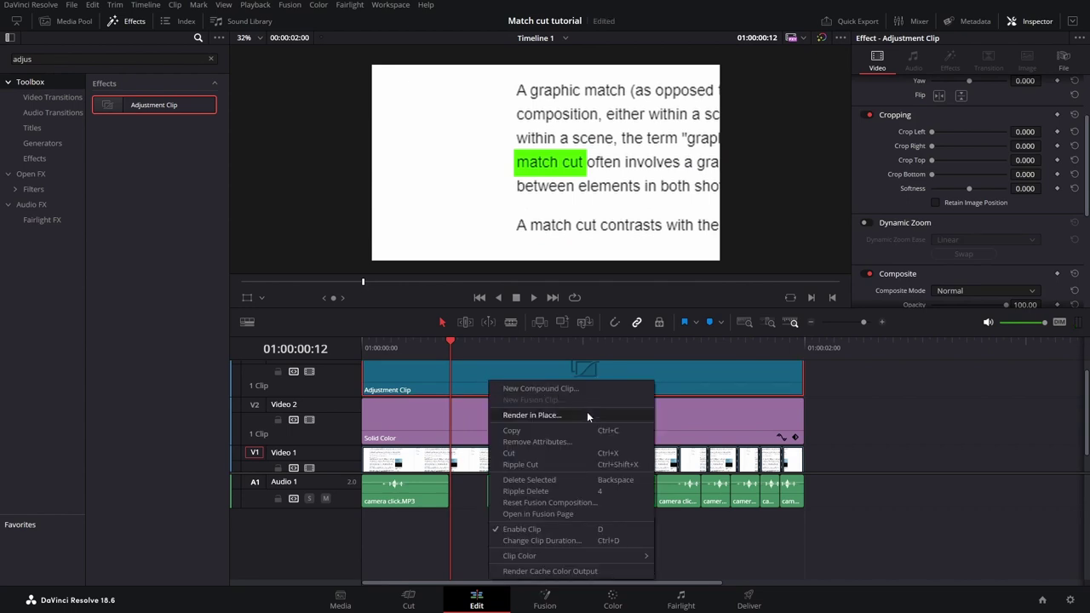
{"action": "left_click", "coordinate": [531, 514]}
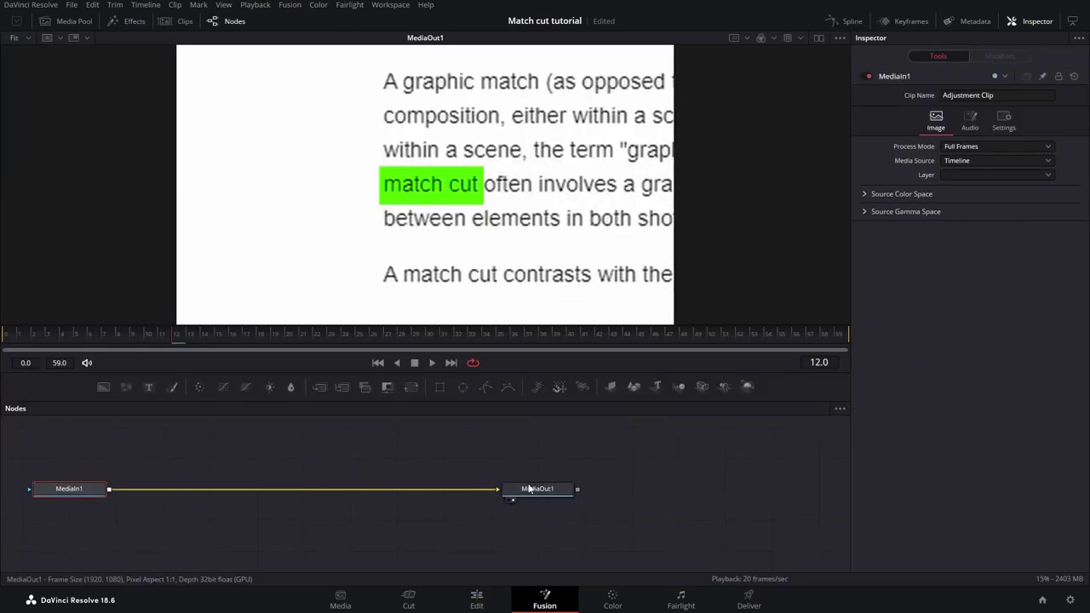
{"action": "left_click_drag", "start_coordinate": [589, 445], "coordinate": [198, 492]}
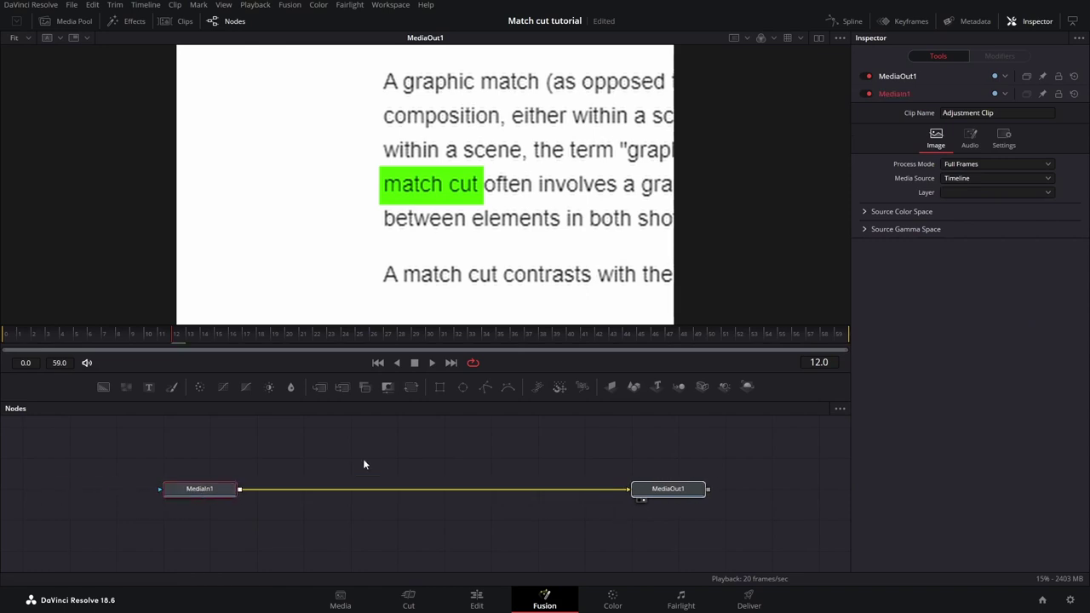
{"action": "left_click", "coordinate": [206, 492]}
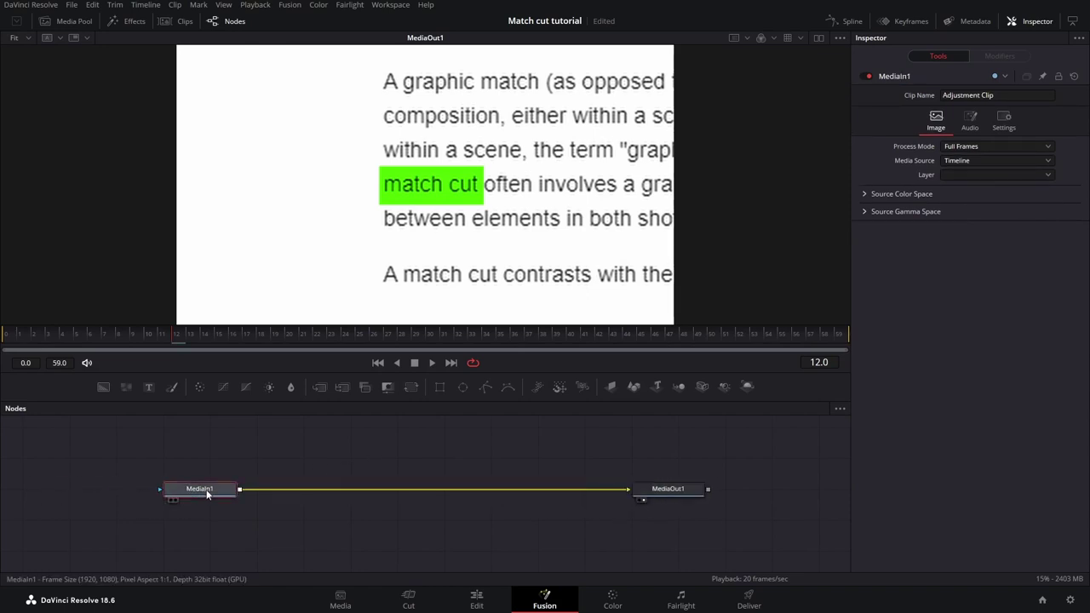
- Insert a Blur node between MediaIn1 and MediaOut1 with Blur Size 3.0
{"action": "left_click", "coordinate": [292, 387]}
{"action": "left_click_drag", "start_coordinate": [297, 488], "coordinate": [349, 492]}
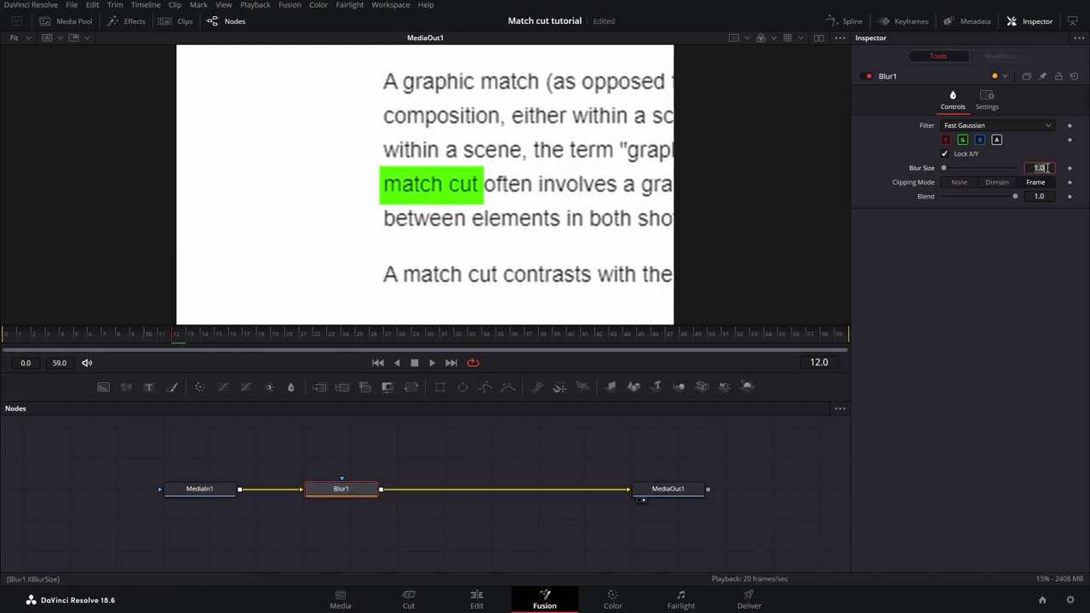
{"action": "key", "text": "Tab"}
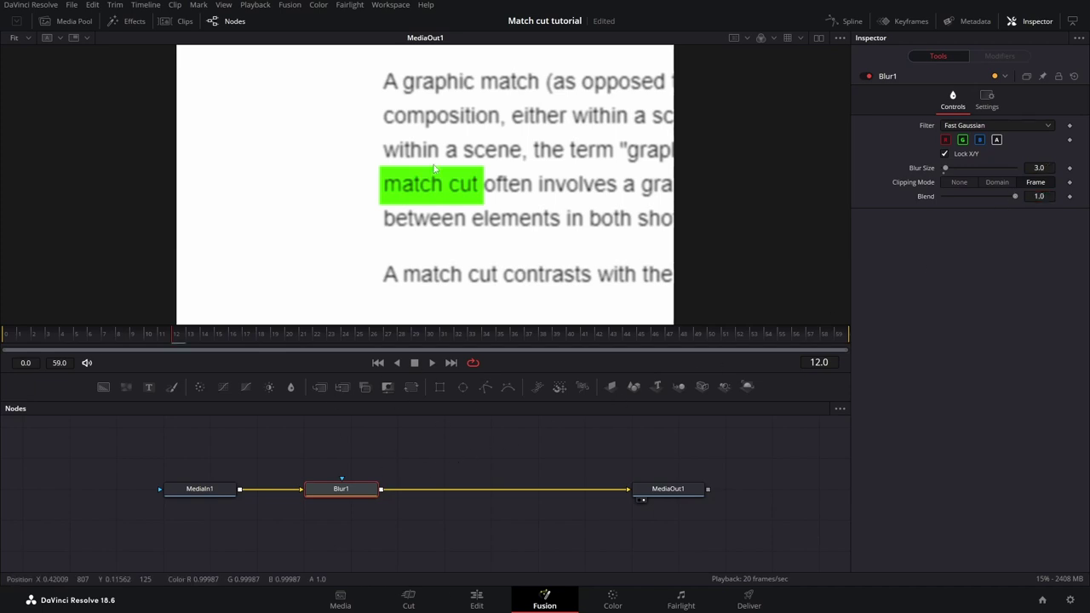
{"action": "left_click", "coordinate": [488, 440]}
{"action": "left_click", "coordinate": [343, 491]}
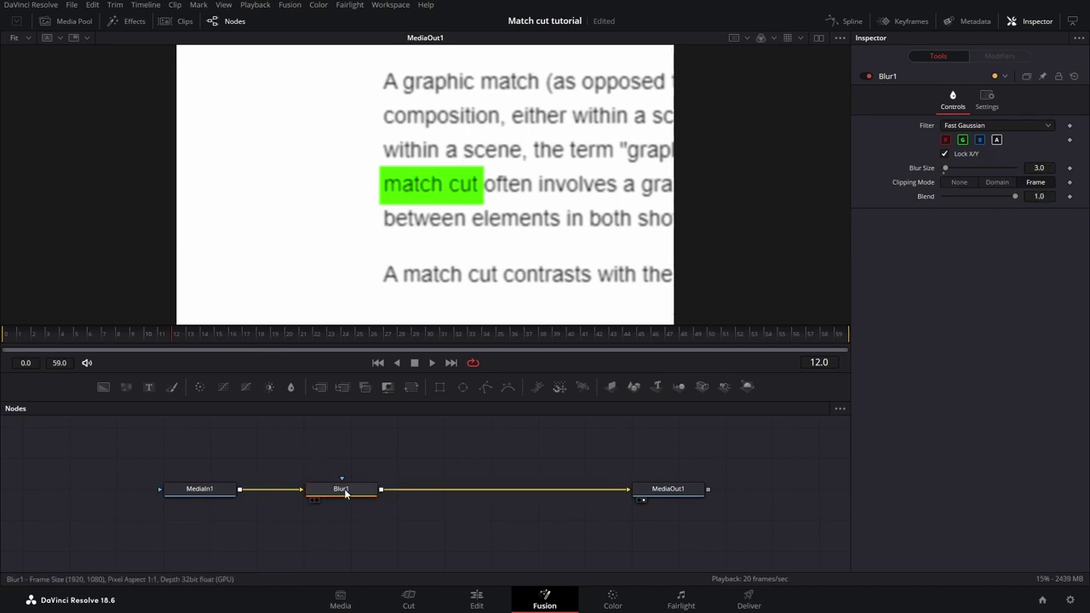
- Mask Blur1 with an inverted ellipse around 'match cut', Soft Edge about 0.2, and play it back
{"action": "left_click", "coordinate": [463, 387]}
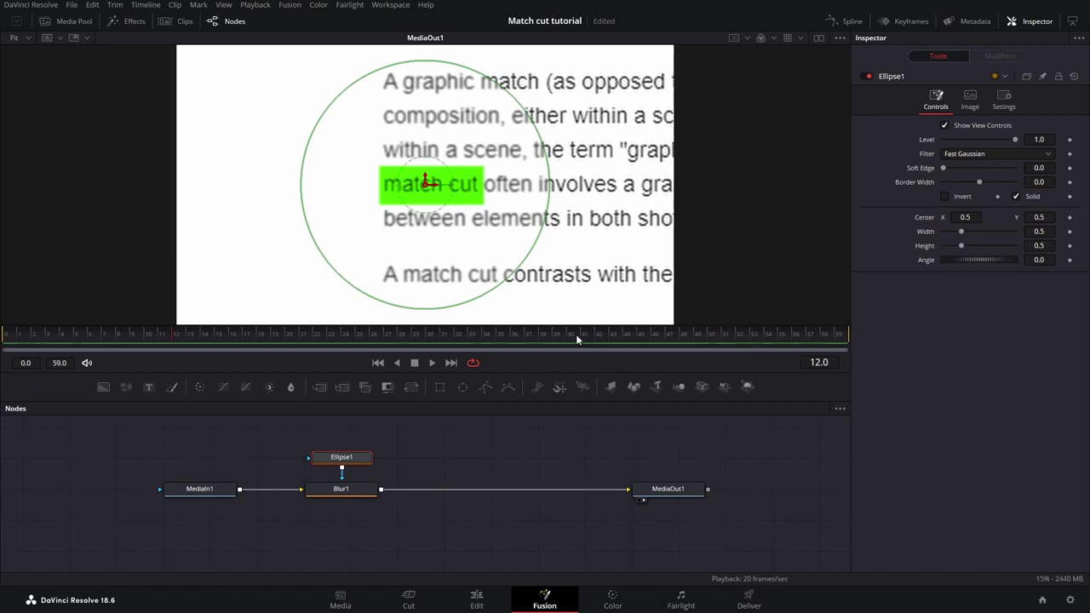
{"action": "left_click", "coordinate": [945, 197]}
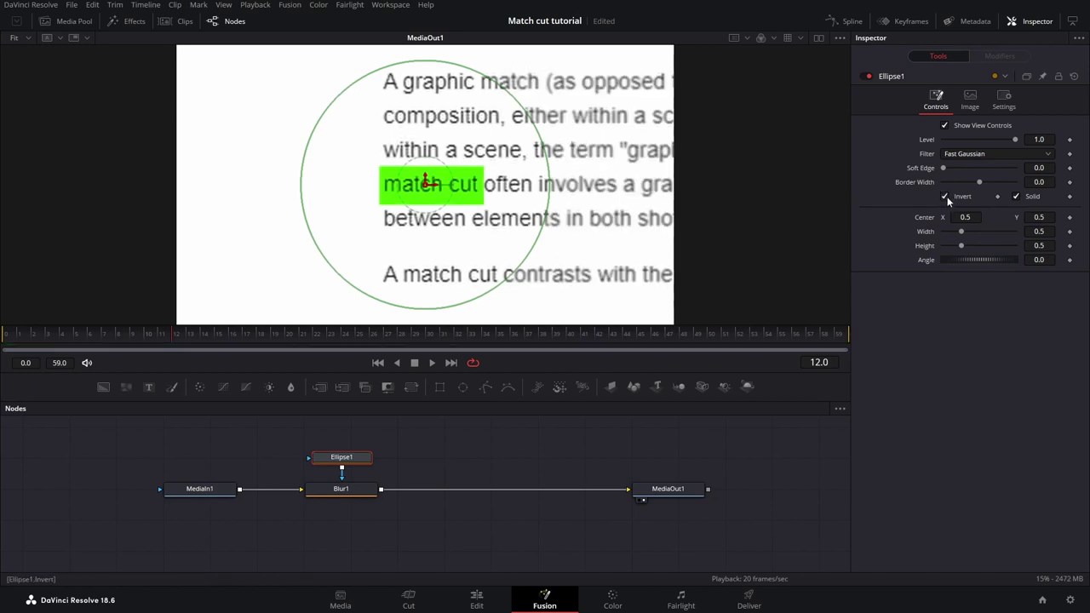
{"action": "left_click_drag", "start_coordinate": [429, 66], "coordinate": [429, 162]}
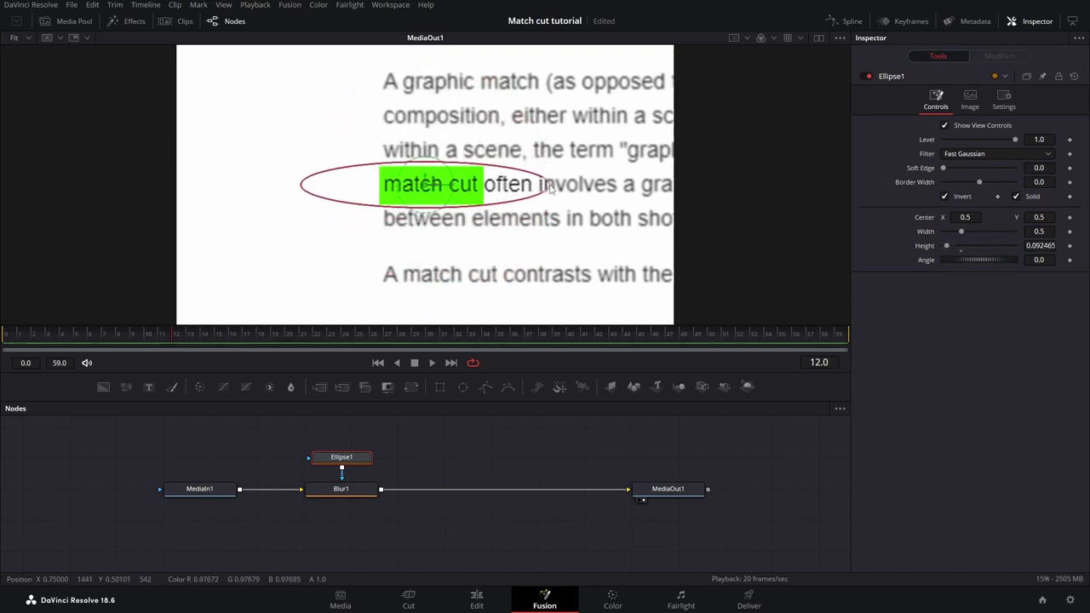
{"action": "left_click_drag", "start_coordinate": [549, 189], "coordinate": [491, 191]}
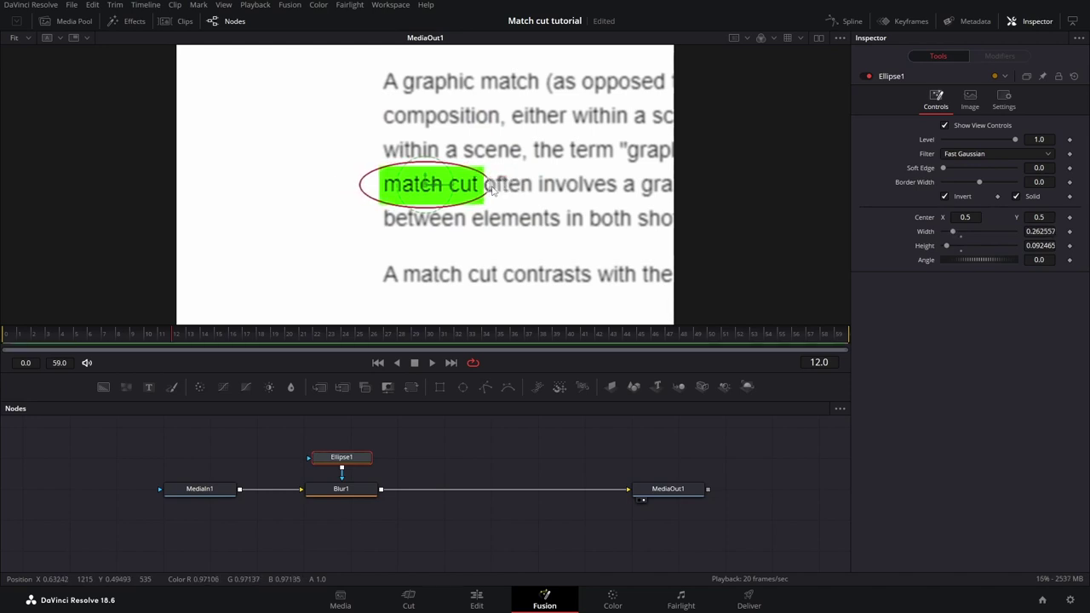
{"action": "left_click_drag", "start_coordinate": [1037, 168], "coordinate": [1065, 168]}
{"action": "left_click", "coordinate": [414, 364]}
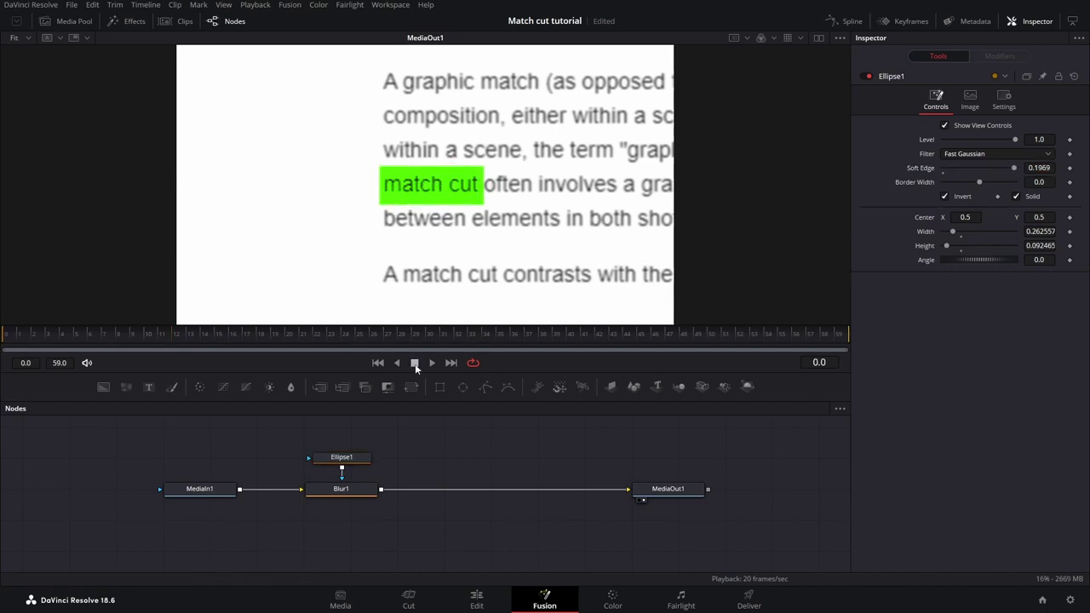
{"action": "left_click", "coordinate": [431, 363]}
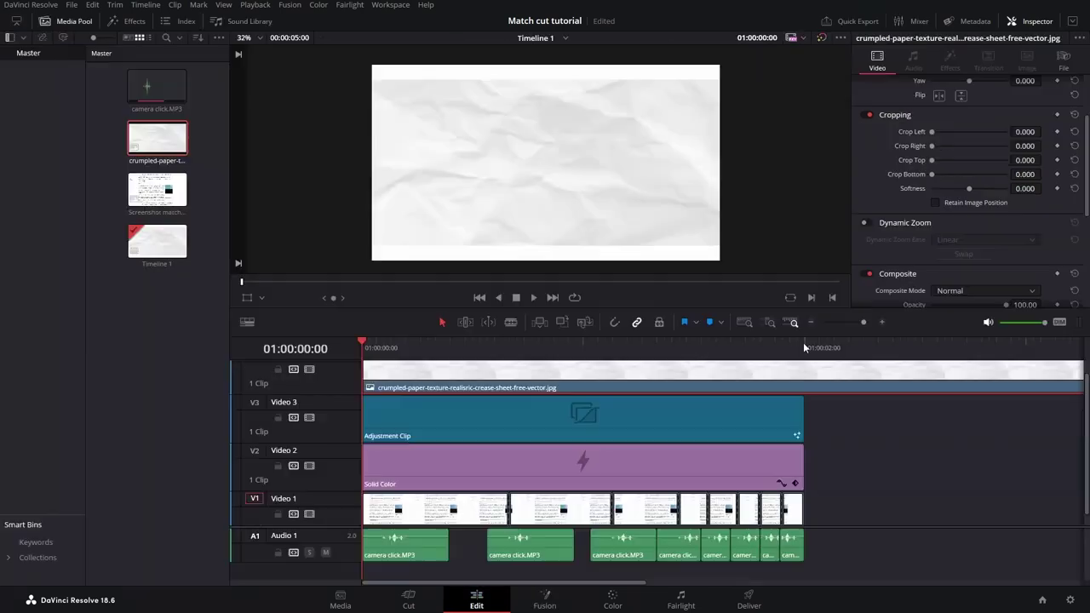
- Split the paper texture at 01:00:02:00 and delete the tail
{"action": "key", "text": "ctrl+b"}
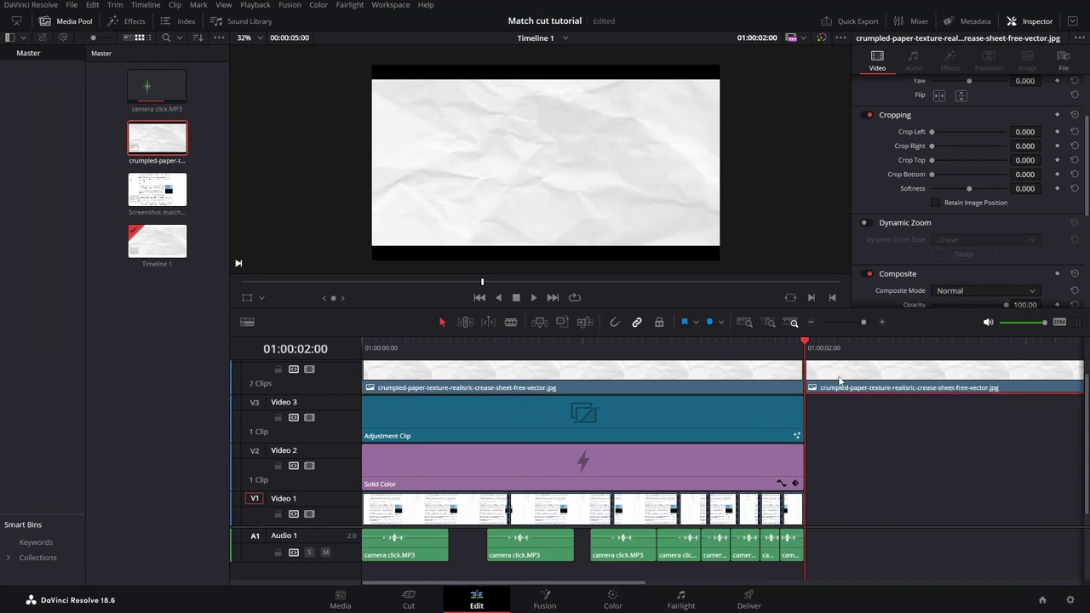
{"action": "key", "text": "Delete"}
{"action": "left_click_drag", "start_coordinate": [756, 349], "coordinate": [389, 366]}
{"action": "left_click", "coordinate": [389, 367]}
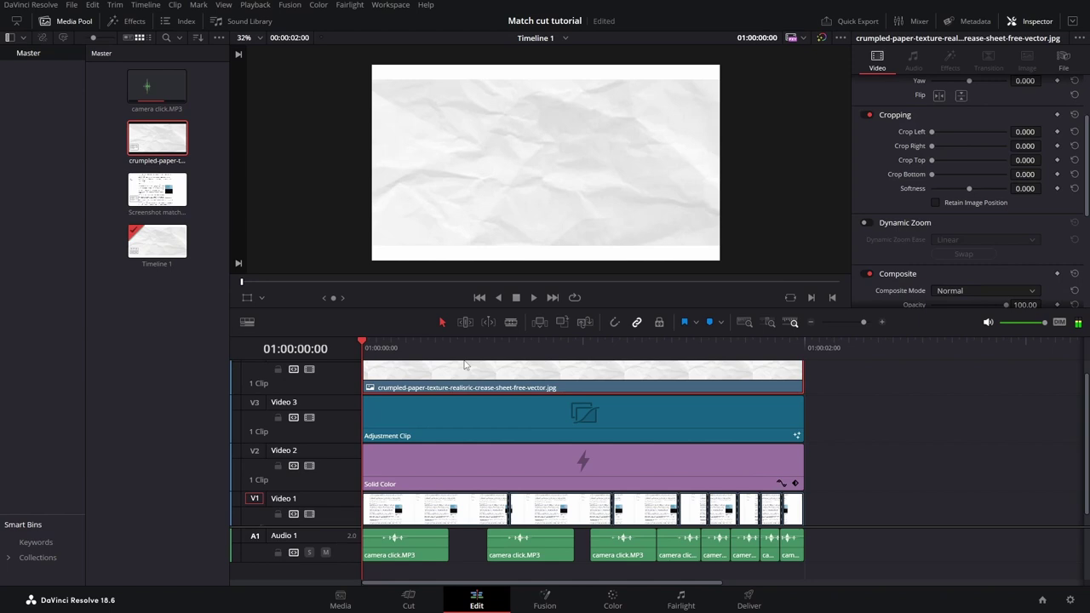
- Zoom the paper texture to 1.62 and set its Composite Mode to Multiply
{"action": "scroll", "coordinate": [903, 227], "scroll_direction": "up", "scroll_amount": 3}
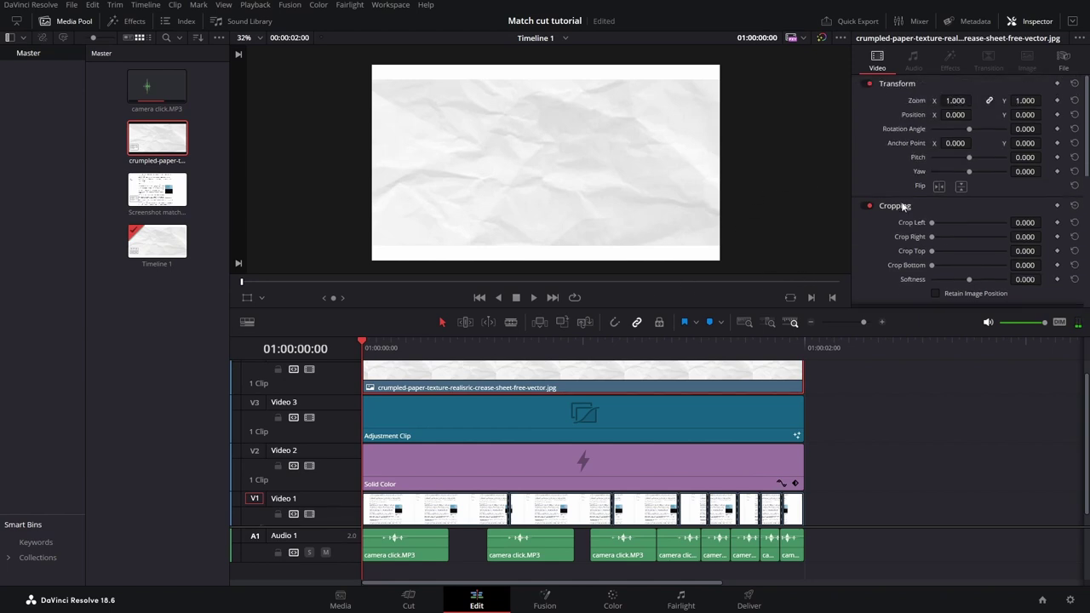
{"action": "left_click_drag", "start_coordinate": [948, 100], "coordinate": [975, 100]}
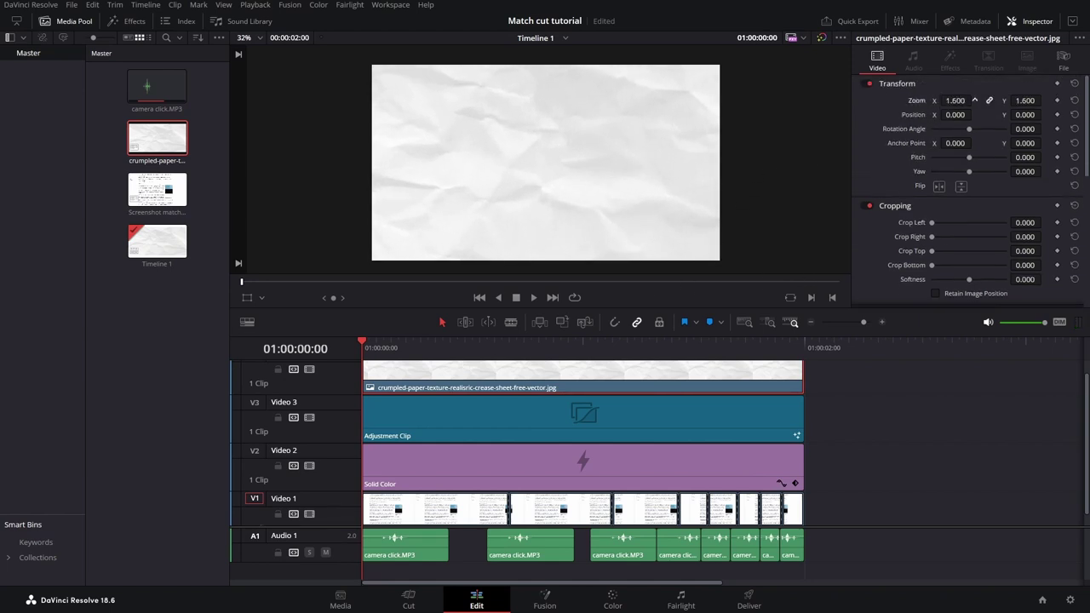
{"action": "scroll", "coordinate": [904, 209], "scroll_direction": "down", "scroll_amount": 5}
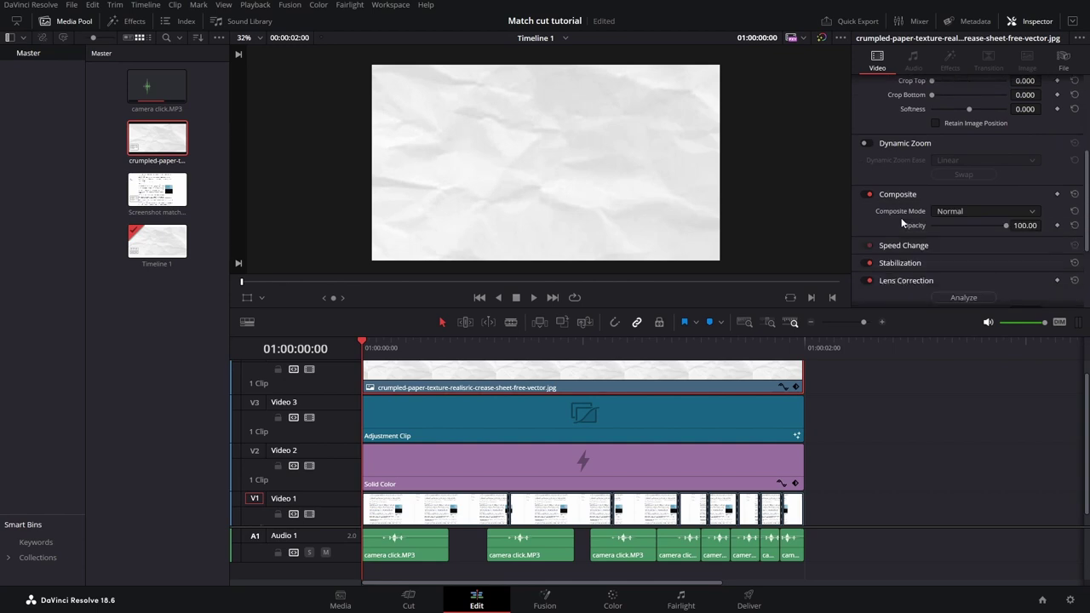
{"action": "left_click", "coordinate": [960, 211]}
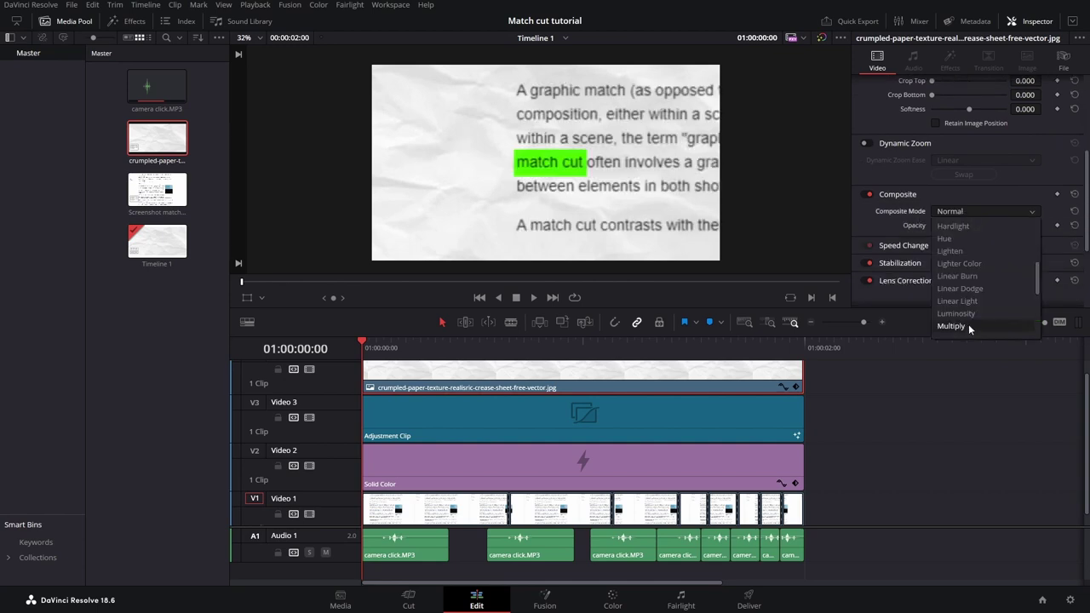
{"action": "left_click", "coordinate": [968, 326]}
{"action": "scroll", "coordinate": [887, 247], "scroll_direction": "up", "scroll_amount": 4}
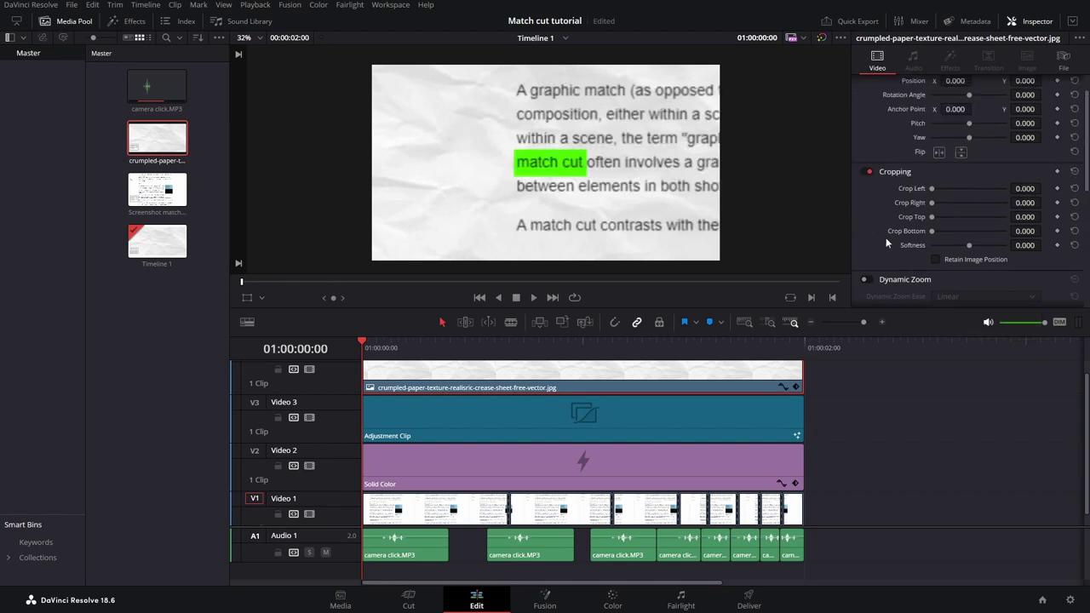
{"action": "scroll", "coordinate": [886, 243], "scroll_direction": "up", "scroll_amount": 1}
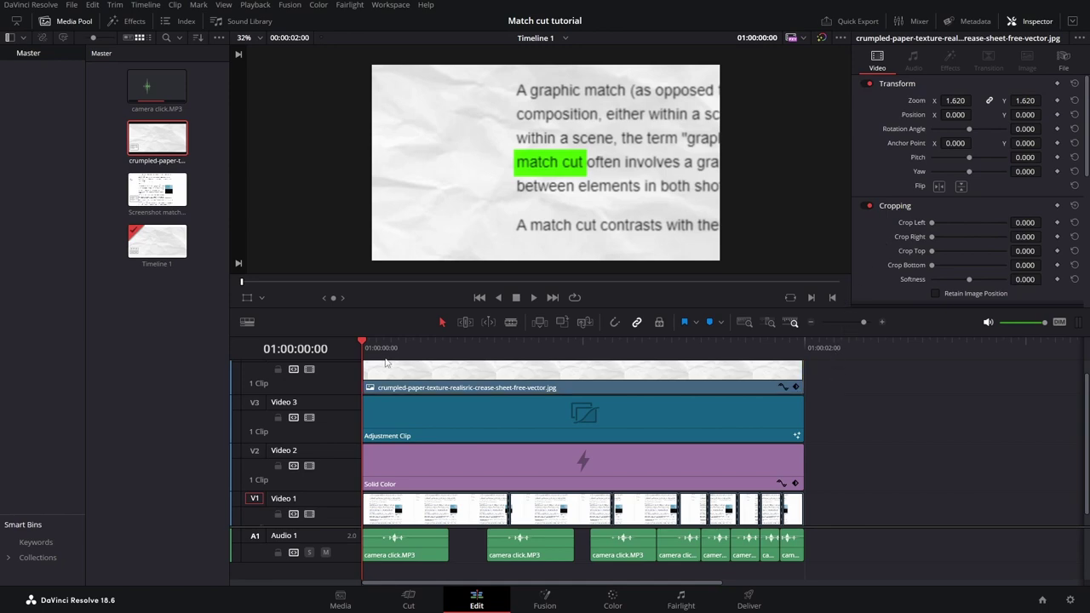
- Hide the media pool and play back the two-second match-cut edit with its green highlight
{"action": "key", "text": "ctrl+shift+1"}
{"action": "left_click", "coordinate": [418, 298]}
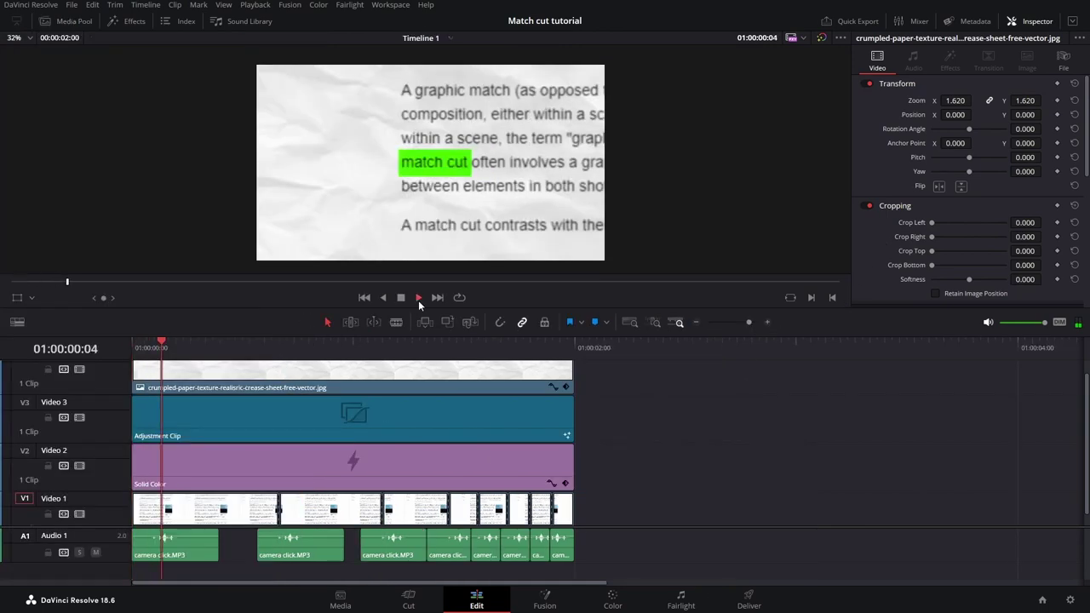